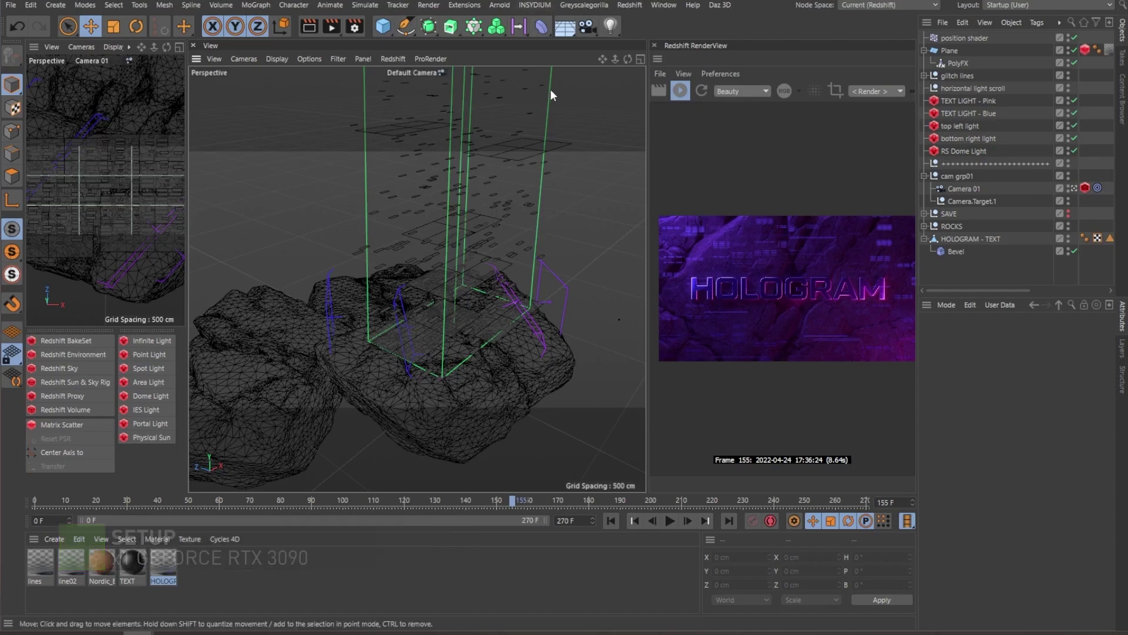
# Step: Select the HOLOGRAM material to display its Redshift Shader Graph properties
pyautogui.click(173, 562)
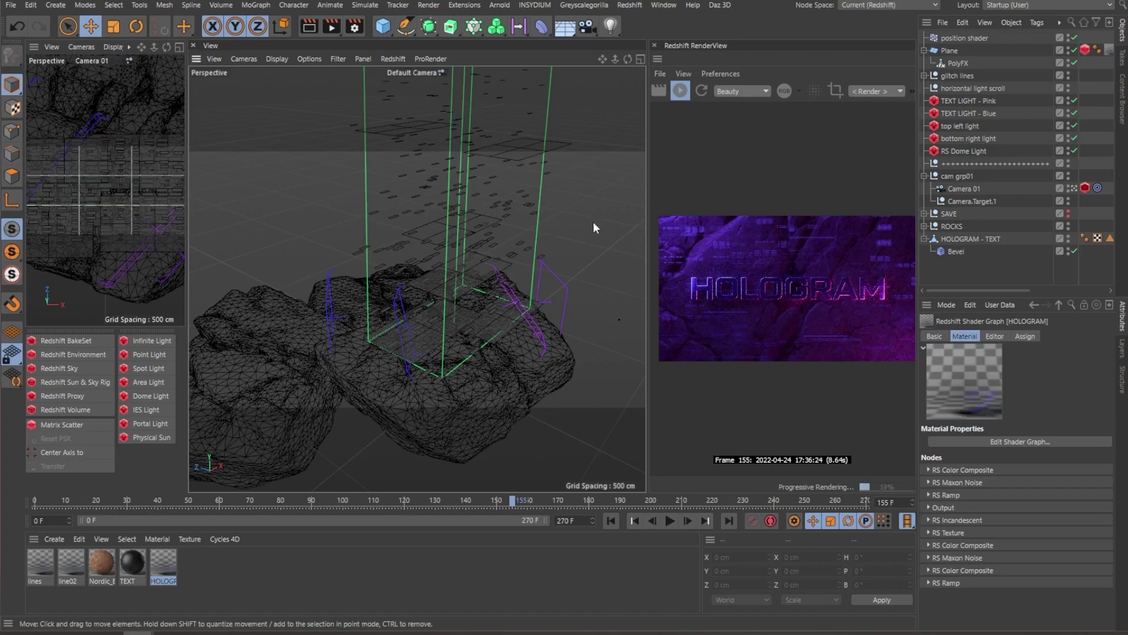
# Step: Play back the hologram animation around the rocks, then stop it
pyautogui.keyDown('alt'); pyautogui.moveTo(594, 223); pyautogui.dragTo(488, 280); pyautogui.keyUp('alt')
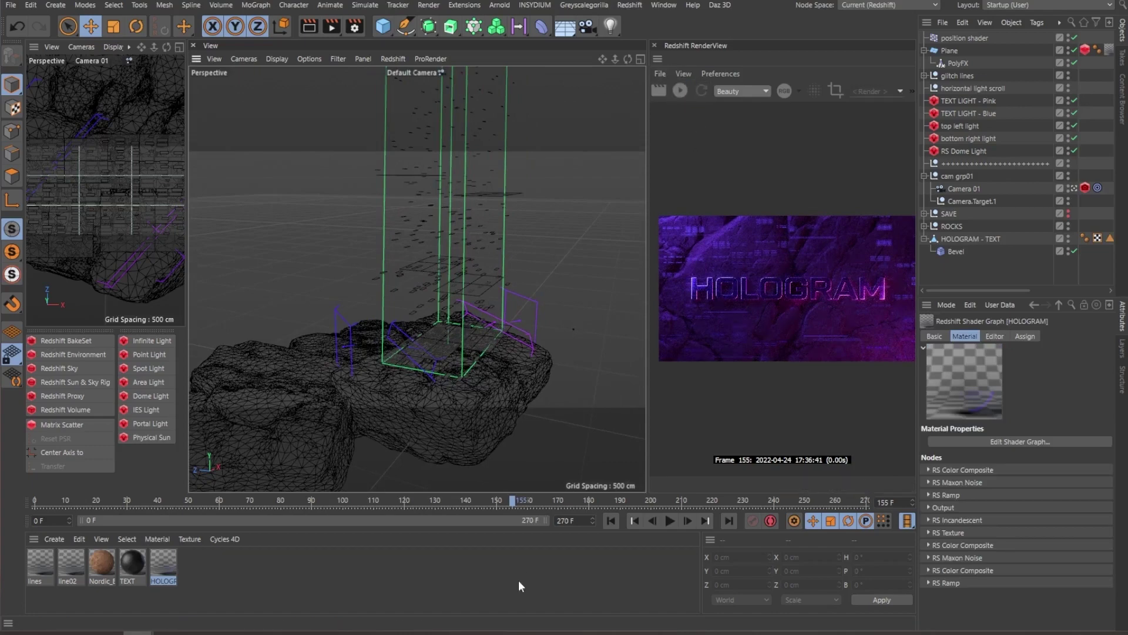
pyautogui.click(670, 521)
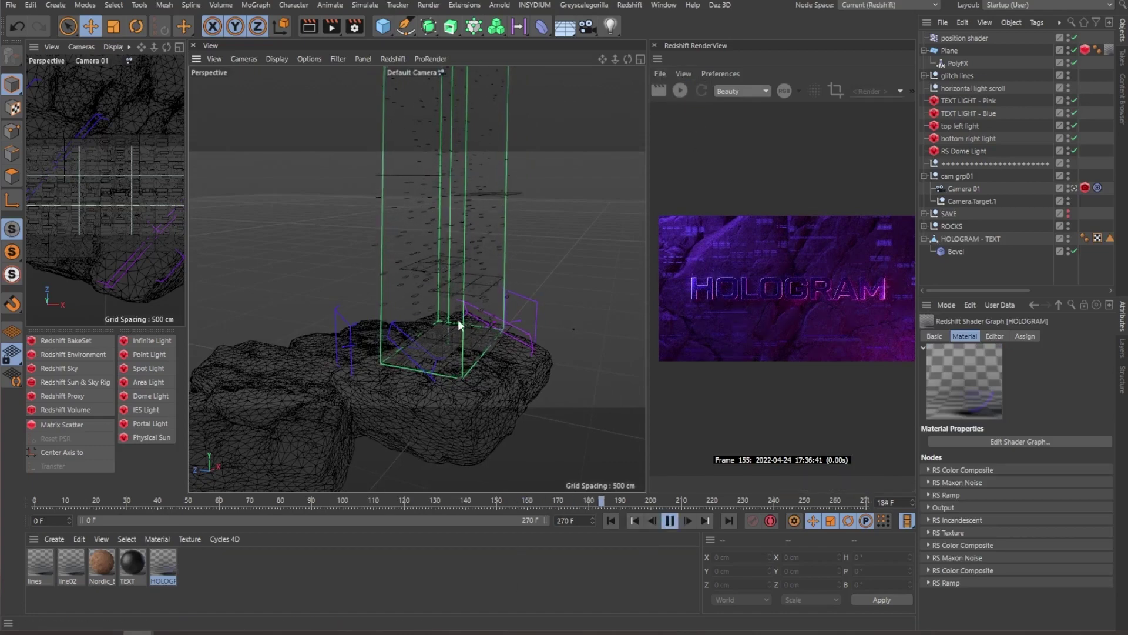
pyautogui.scroll(5, 429, 364)
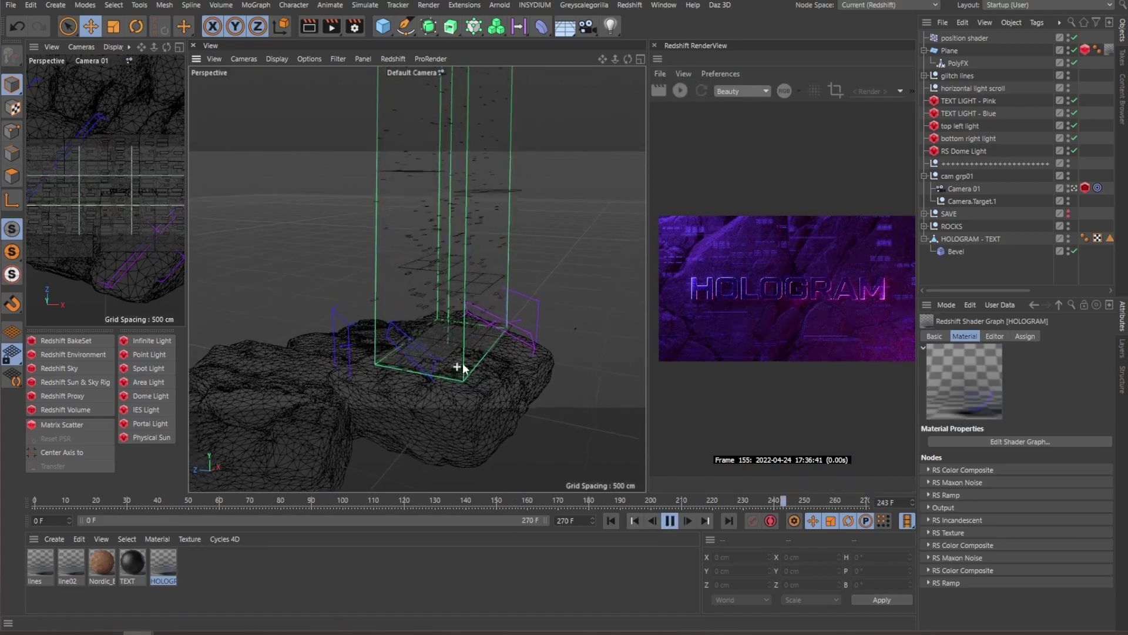
pyautogui.scroll(-5, 483, 318)
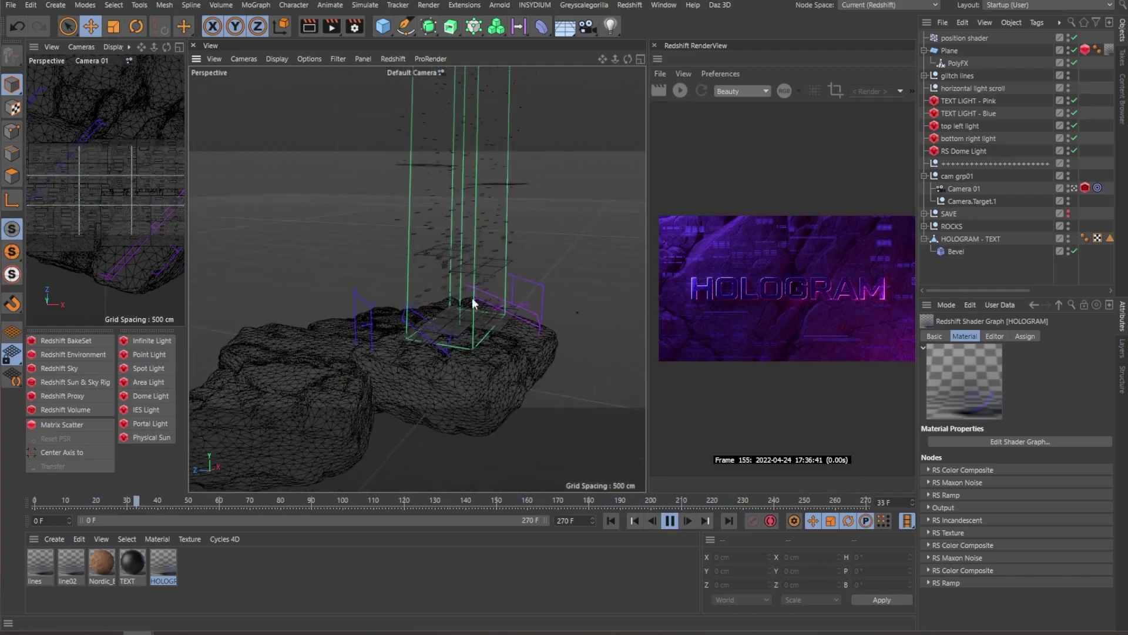
pyautogui.keyDown('alt'); pyautogui.moveTo(474, 288); pyautogui.dragTo(470, 357); pyautogui.keyUp('alt')
pyautogui.scroll(3, 488, 353)
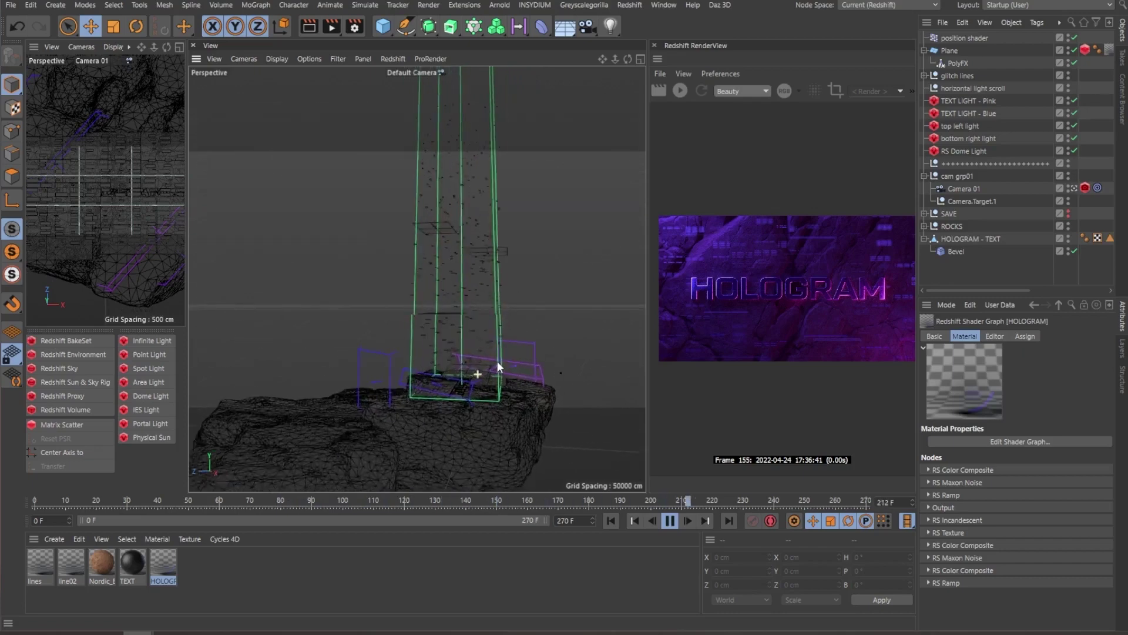
pyautogui.click(670, 520)
# Step: Go to frame 90, move closer to the rock, and select the Plane
pyautogui.moveTo(272, 503); pyautogui.dragTo(312, 500)
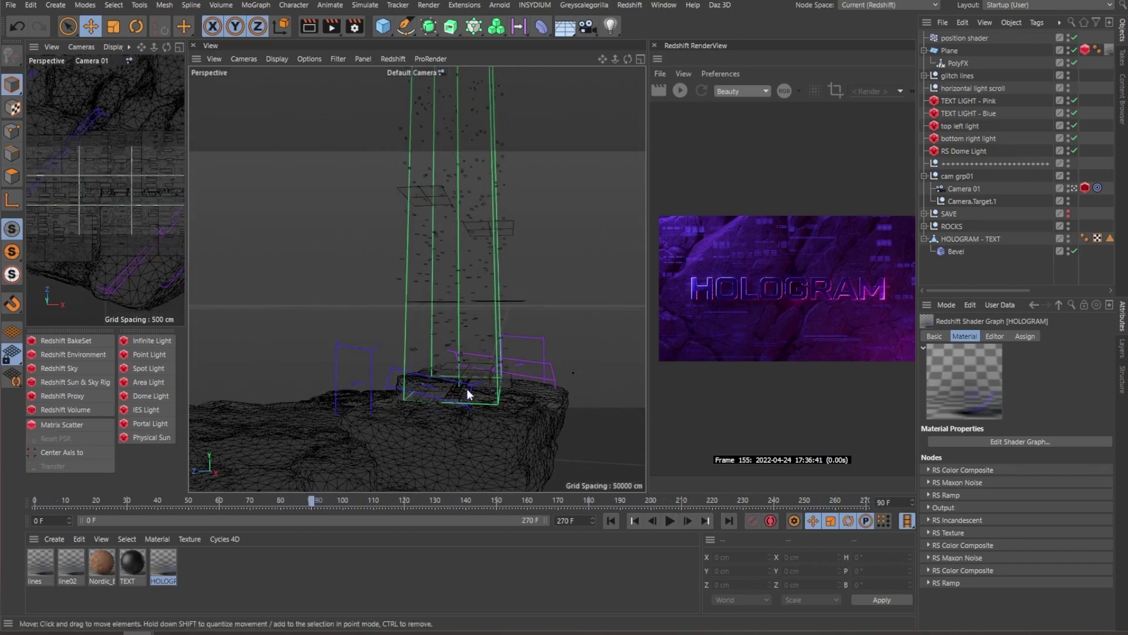
pyautogui.keyDown('alt'); pyautogui.moveTo(529, 235); pyautogui.dragTo(495, 251); pyautogui.keyUp('alt')
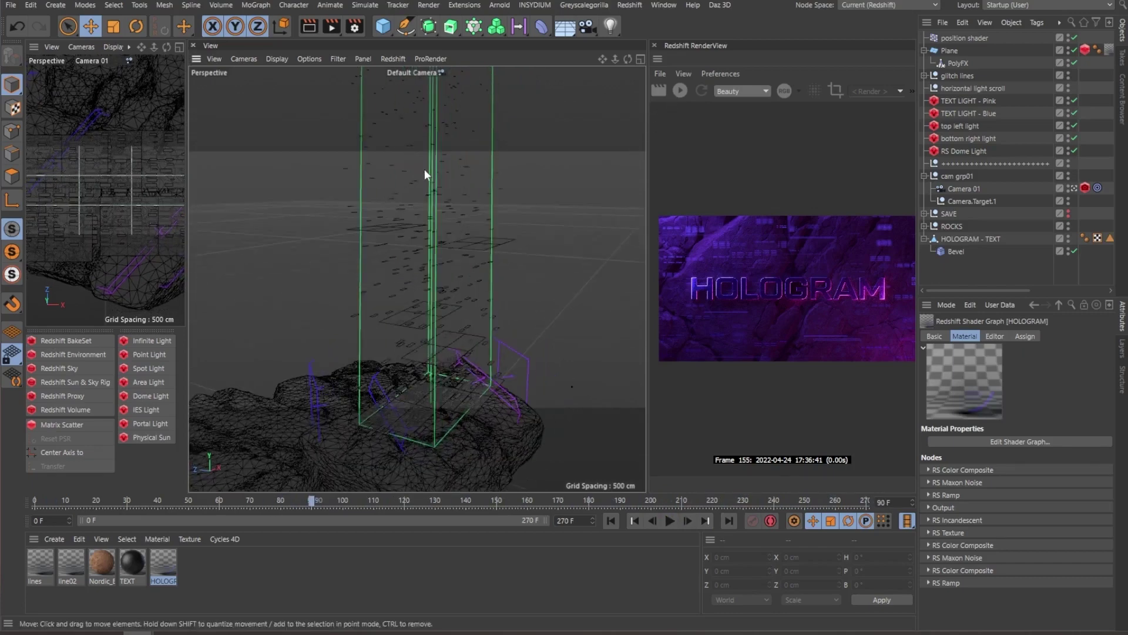
pyautogui.keyDown('alt'); pyautogui.moveTo(425, 174); pyautogui.dragTo(474, 351); pyautogui.keyUp('alt')
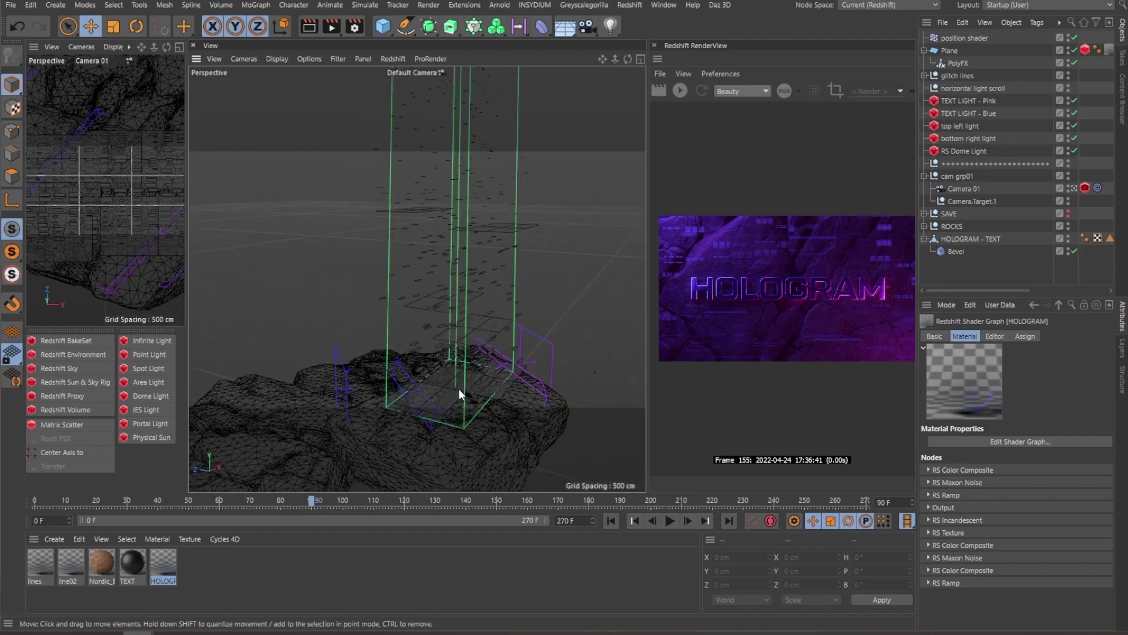
pyautogui.scroll(4, 704, 253)
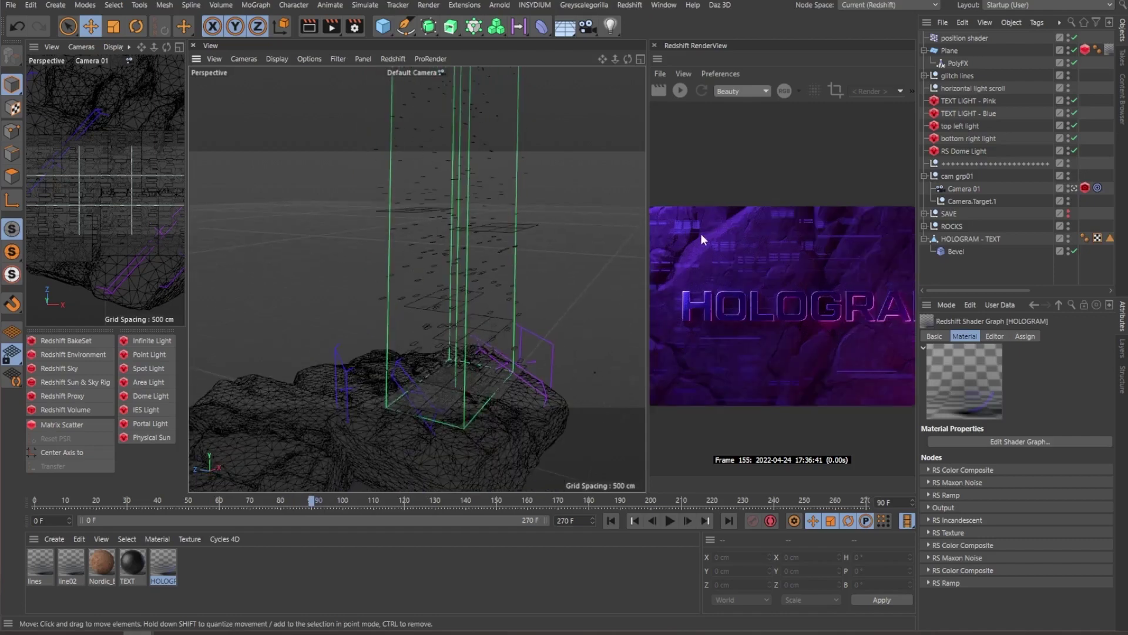
pyautogui.scroll(-4, 702, 224)
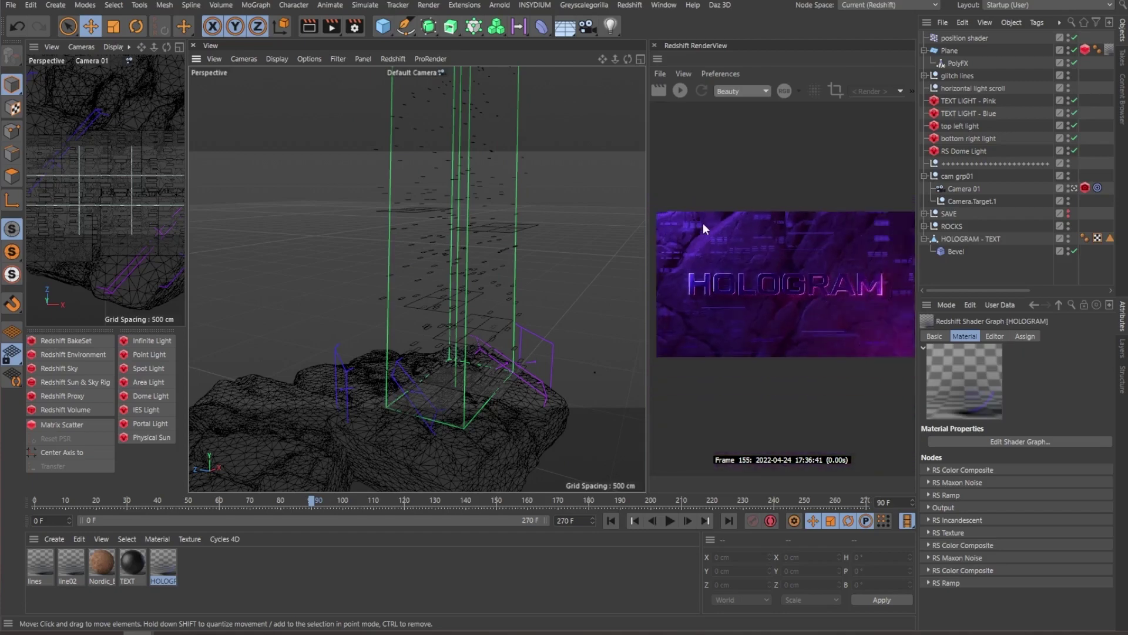
pyautogui.keyDown('alt'); pyautogui.moveTo(493, 358); pyautogui.dragTo(436, 347); pyautogui.keyUp('alt')
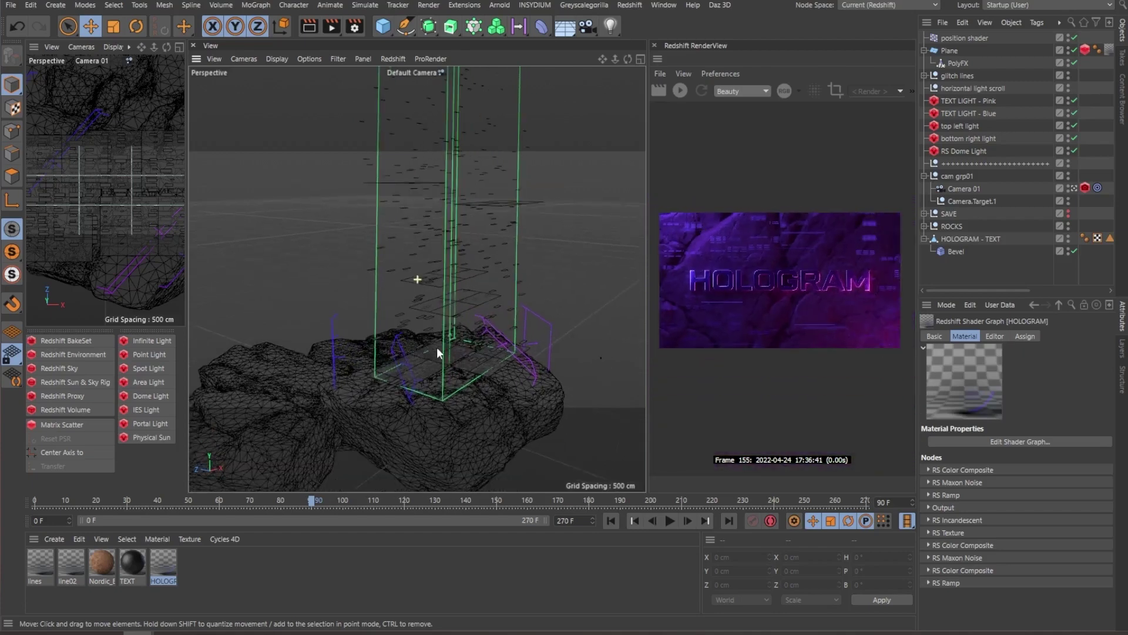
pyautogui.click(503, 230)
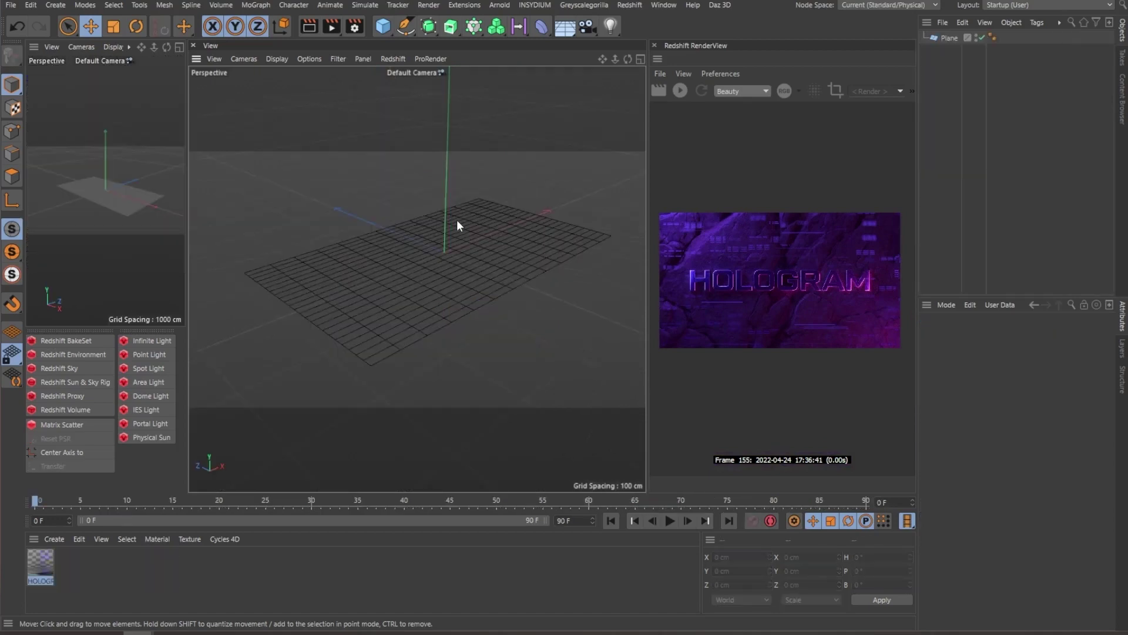
# Step: Add a MoGraph PolyFX object and make it a child of the grid Plane
pyautogui.click(448, 243)
pyautogui.click(292, 6)
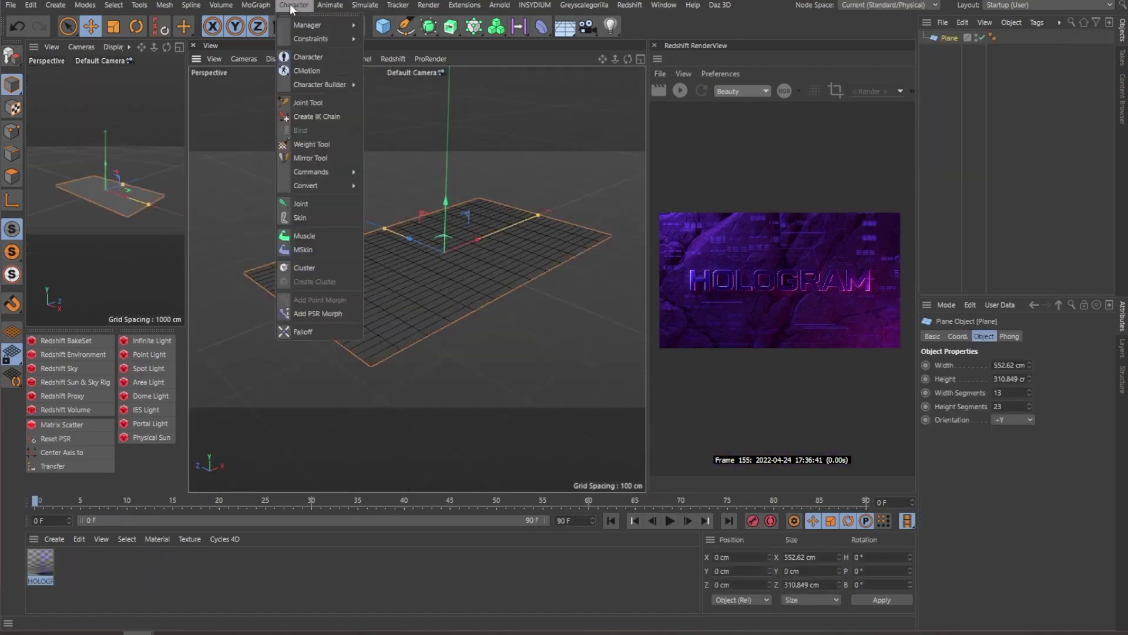
pyautogui.moveTo(256, 5)
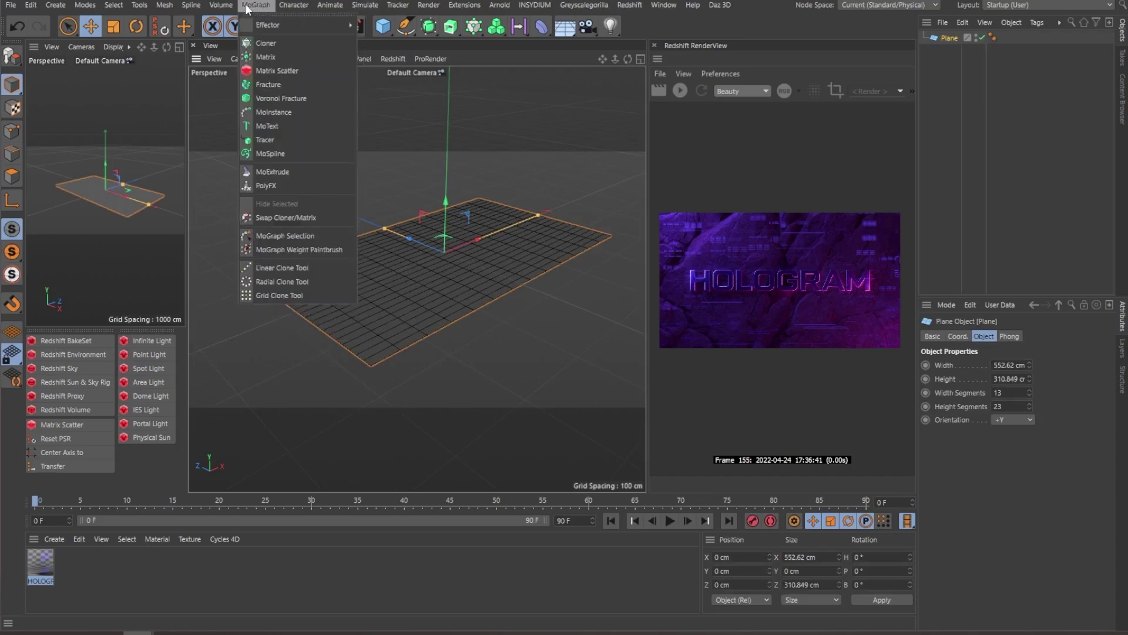
pyautogui.click(267, 185)
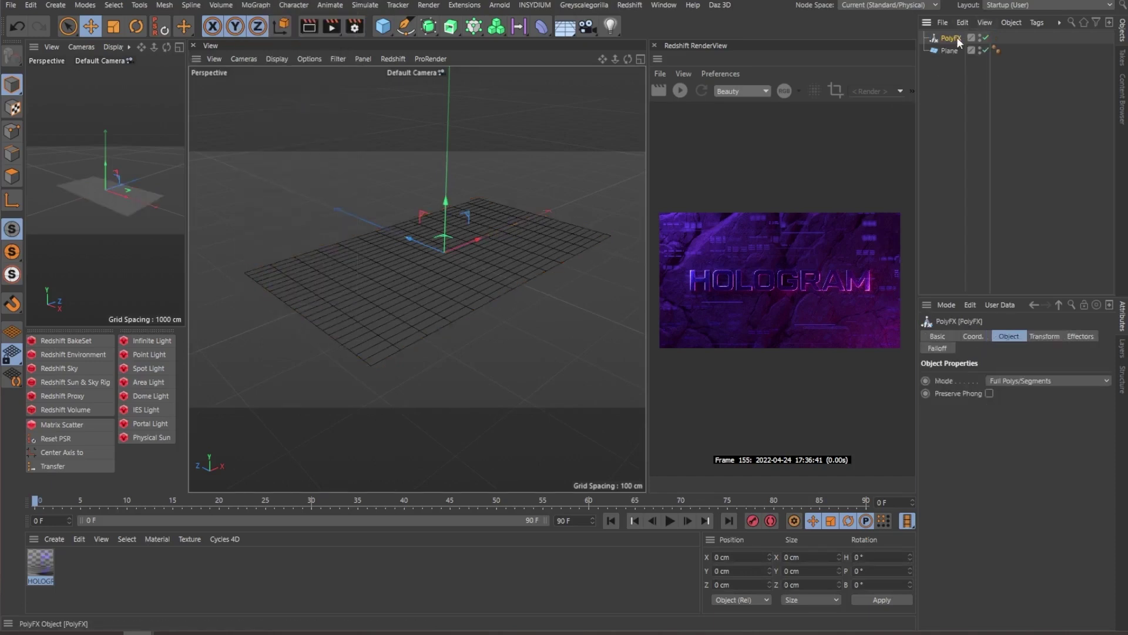
pyautogui.moveTo(951, 51); pyautogui.dragTo(949, 36)
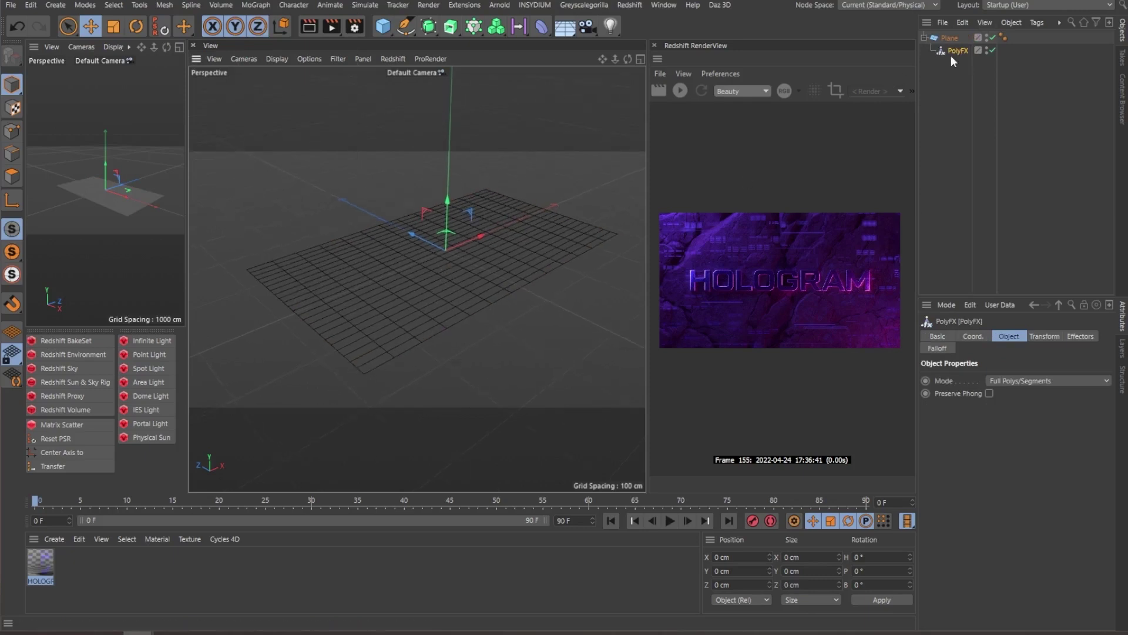
# Step: Add a MoGraph Shader effector to the PolyFX effectors list
pyautogui.click(1092, 337)
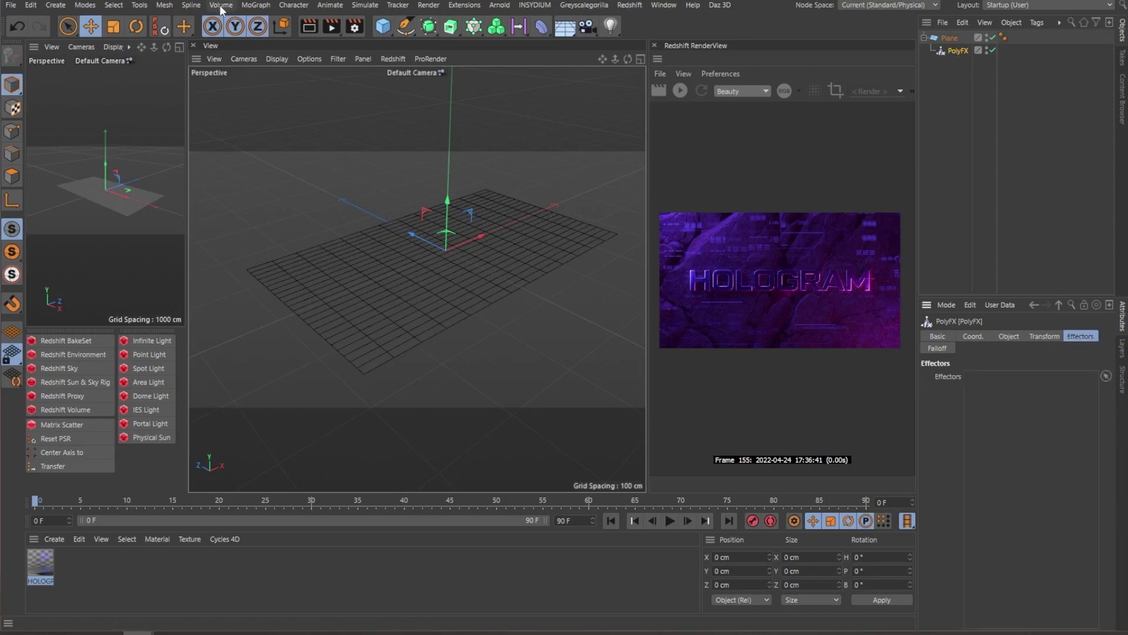
pyautogui.click(256, 4)
pyautogui.moveTo(262, 25)
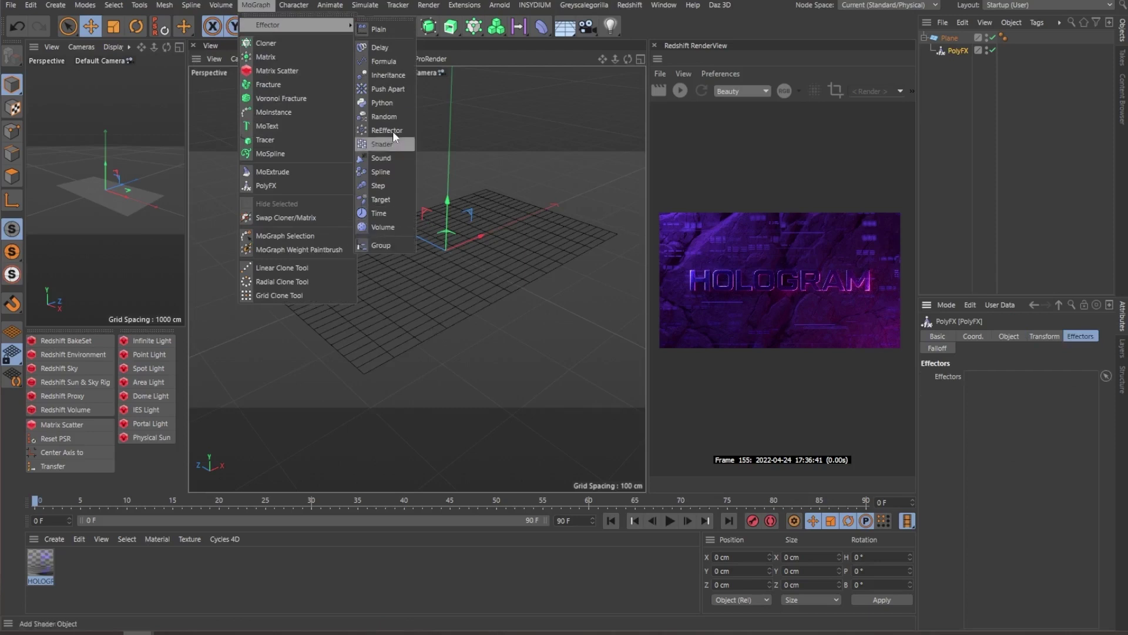
pyautogui.click(396, 152)
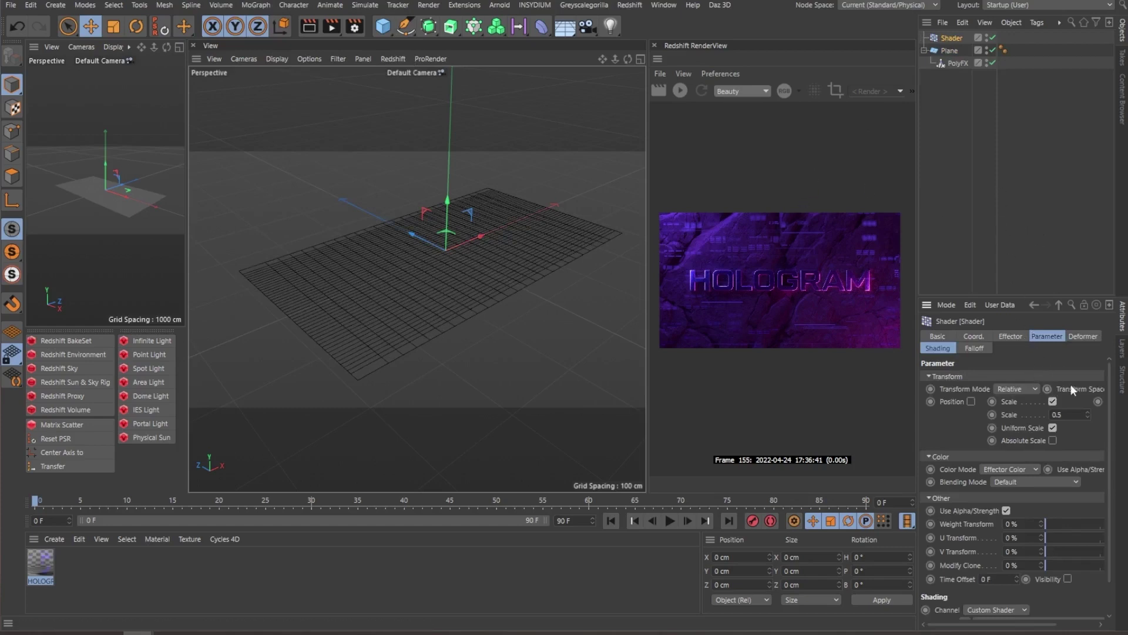
# Step: Turn off Scale and enable Position with P.Z 309 cm on the Shader effector
pyautogui.click(1053, 402)
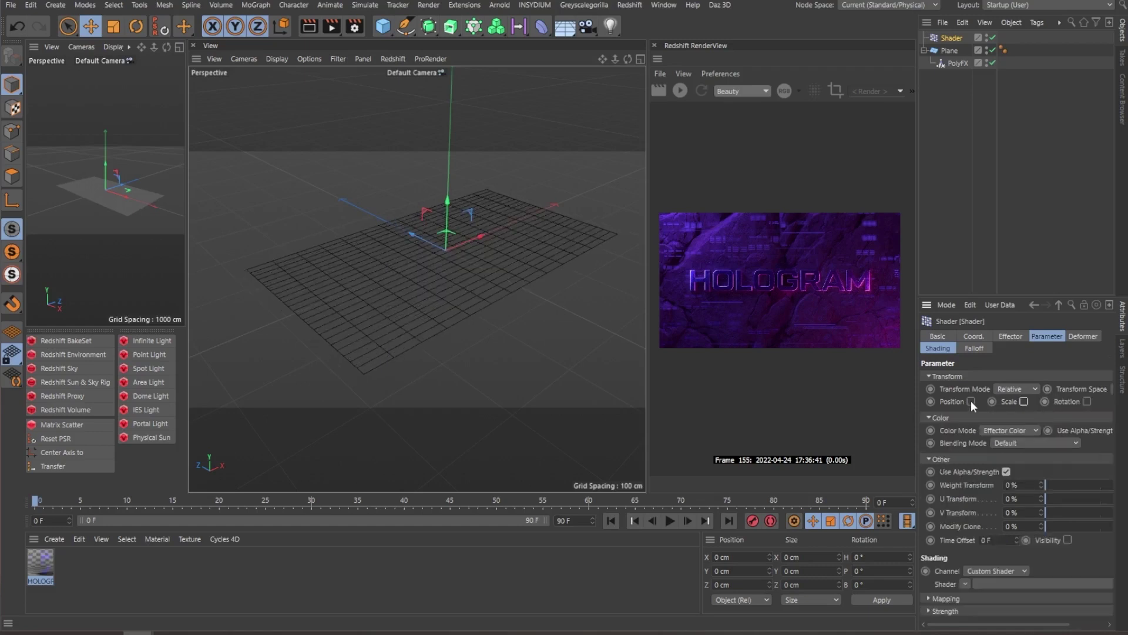
pyautogui.click(971, 402)
pyautogui.moveTo(1006, 442)
pyautogui.mouseDown()
pyautogui.moveTo(1006, 399)
pyautogui.moveTo(1007, 444)
pyautogui.mouseUp()
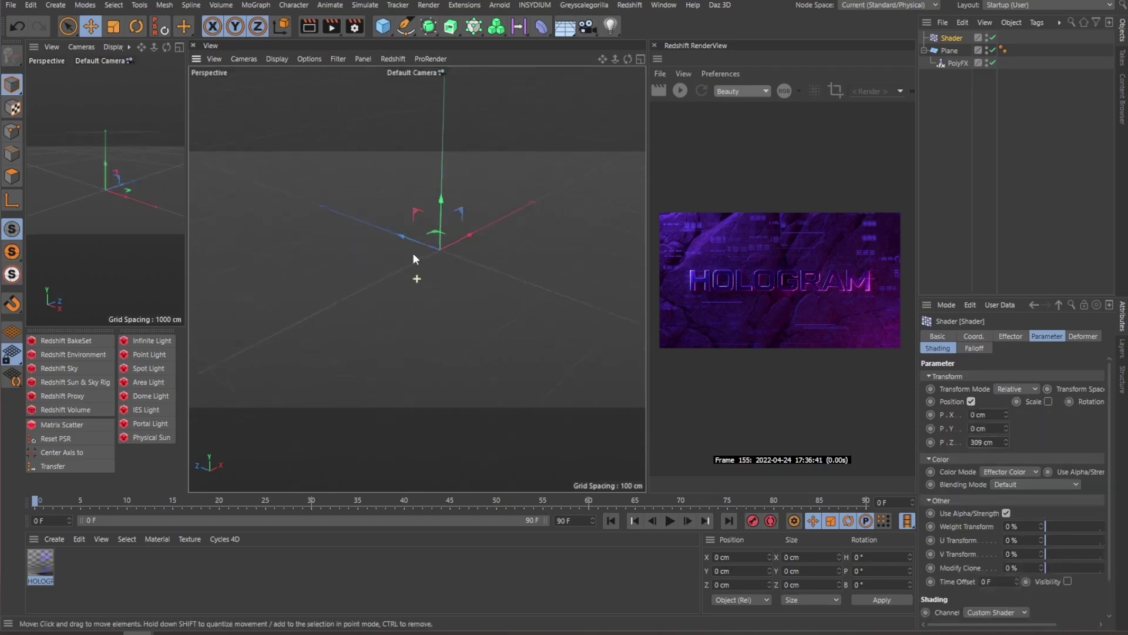
pyautogui.keyDown('alt'); pyautogui.moveTo(416, 252); pyautogui.dragTo(474, 301); pyautogui.keyUp('alt')
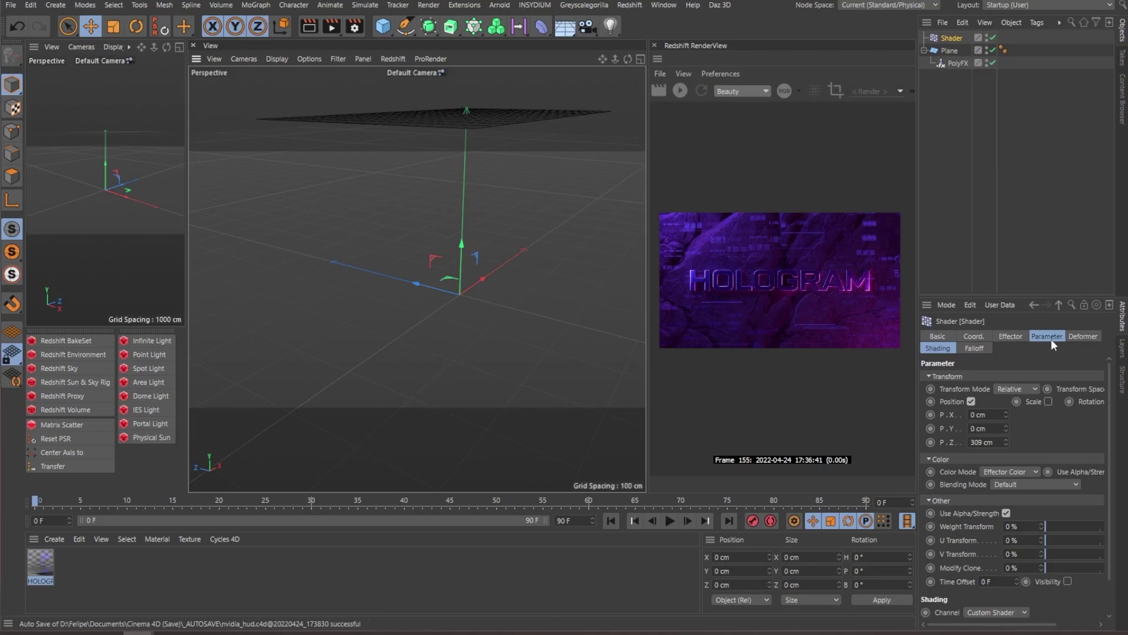
# Step: Use a Noise shader as the Shader effector's shading source
pyautogui.click(953, 347)
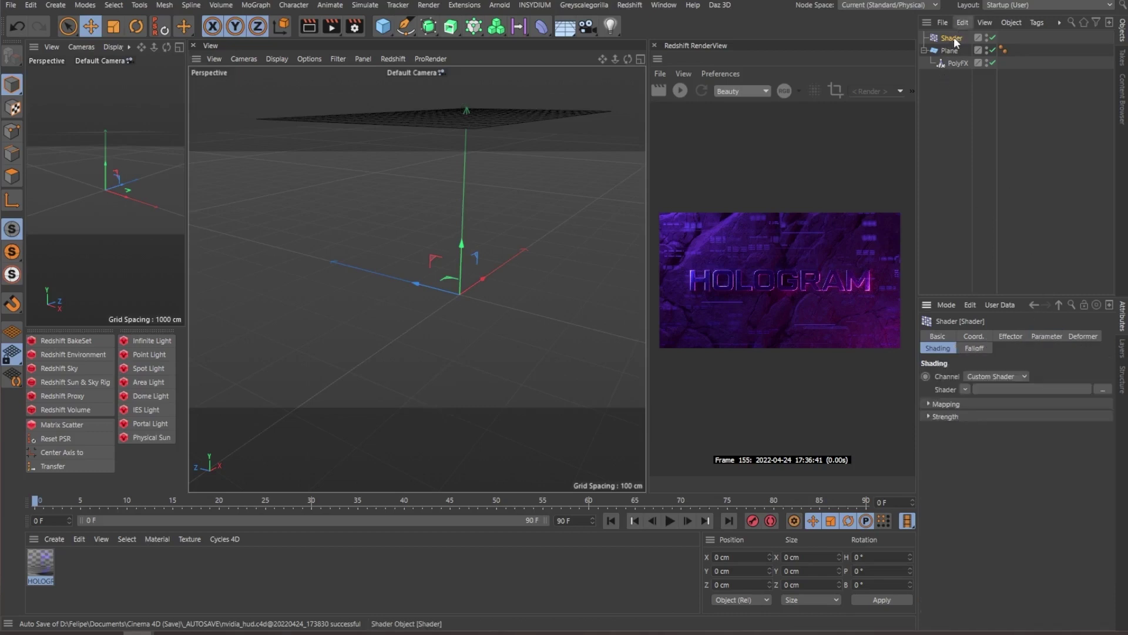
pyautogui.click(965, 389)
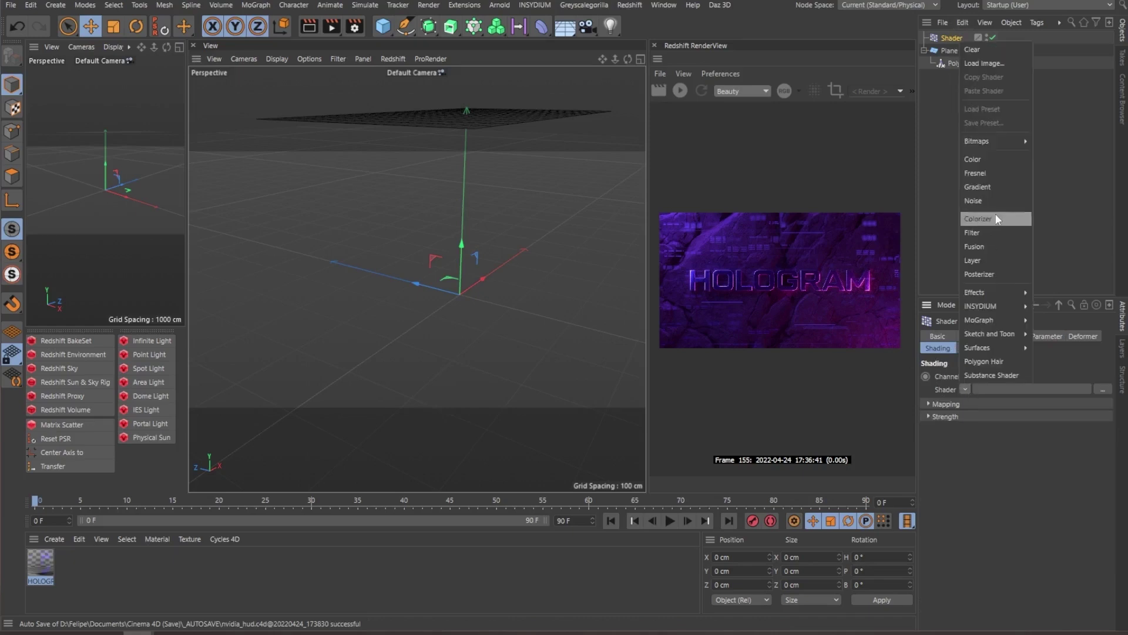
pyautogui.click(989, 200)
pyautogui.keyDown('alt'); pyautogui.moveTo(473, 268); pyautogui.dragTo(881, 382); pyautogui.keyUp('alt')
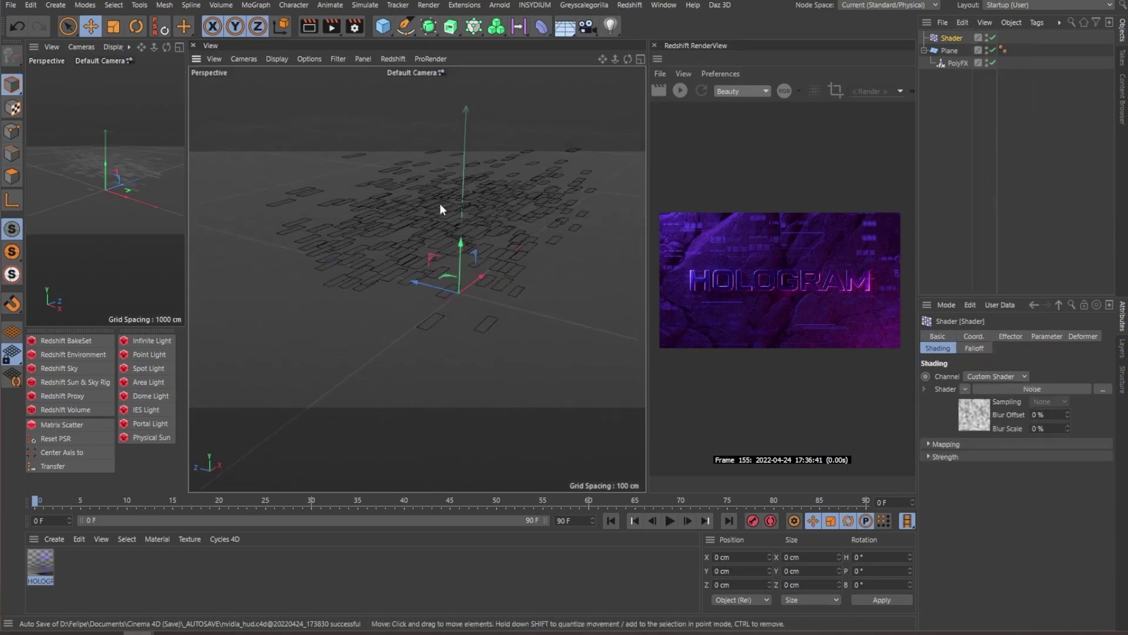
pyautogui.moveTo(439, 203)
pyautogui.keyDown('alt'); pyautogui.mouseDown()
pyautogui.moveTo(406, 238)
pyautogui.moveTo(449, 221)
pyautogui.mouseUp(); pyautogui.keyUp('alt')
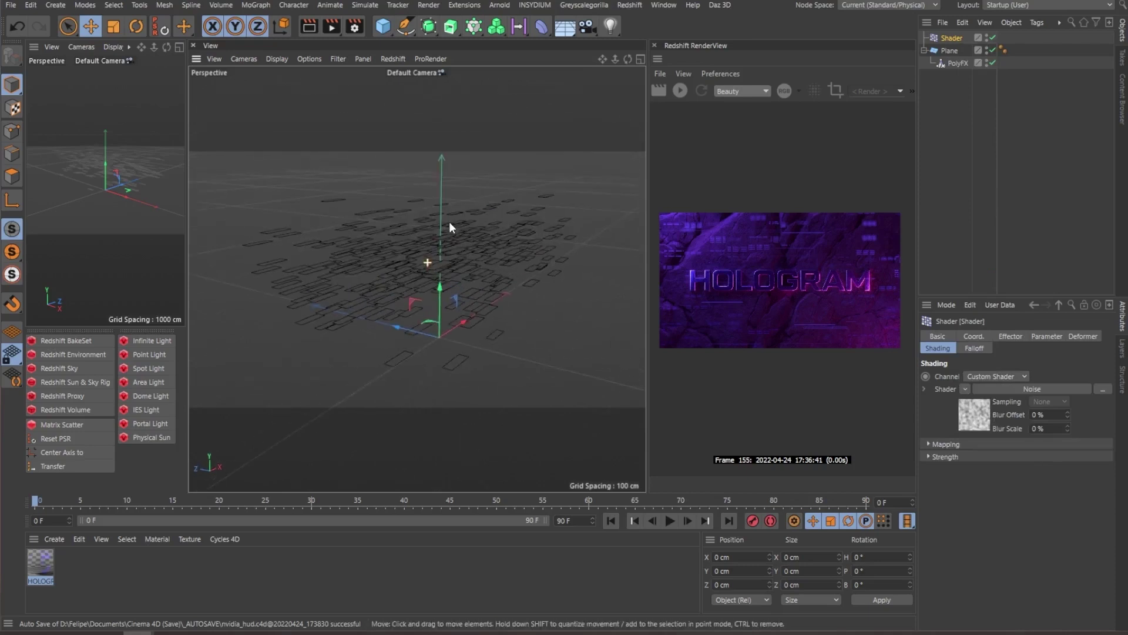
pyautogui.keyDown('alt'); pyautogui.moveTo(415, 299); pyautogui.dragTo(412, 248); pyautogui.keyUp('alt')
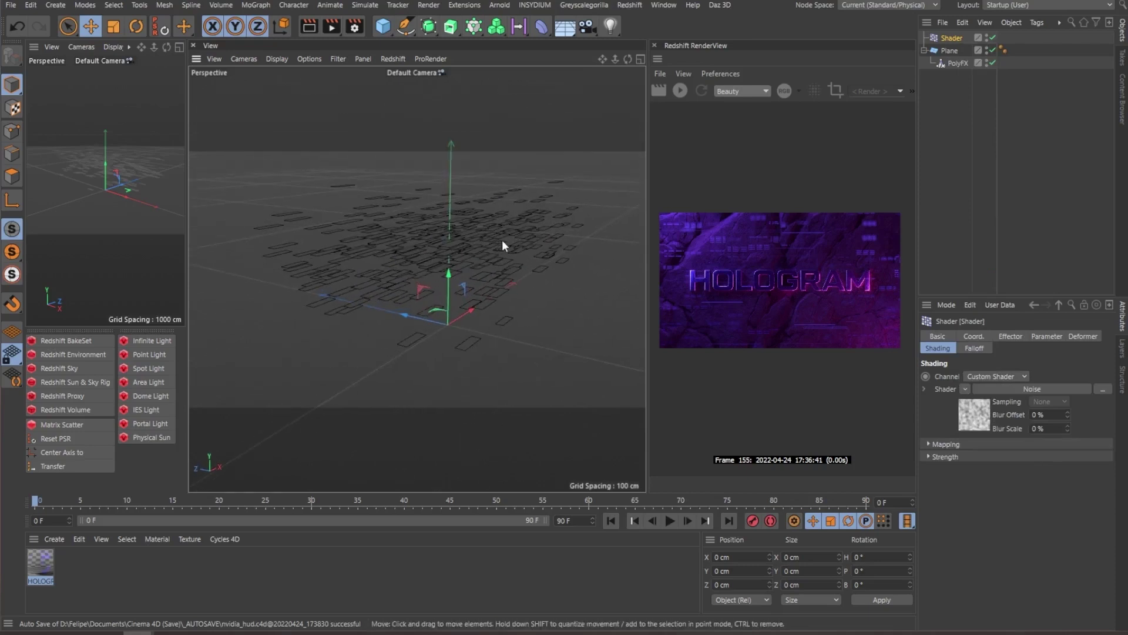
# Step: Set the Noise shader's Low Clip to 30% and Contrast to 45%
pyautogui.click(975, 419)
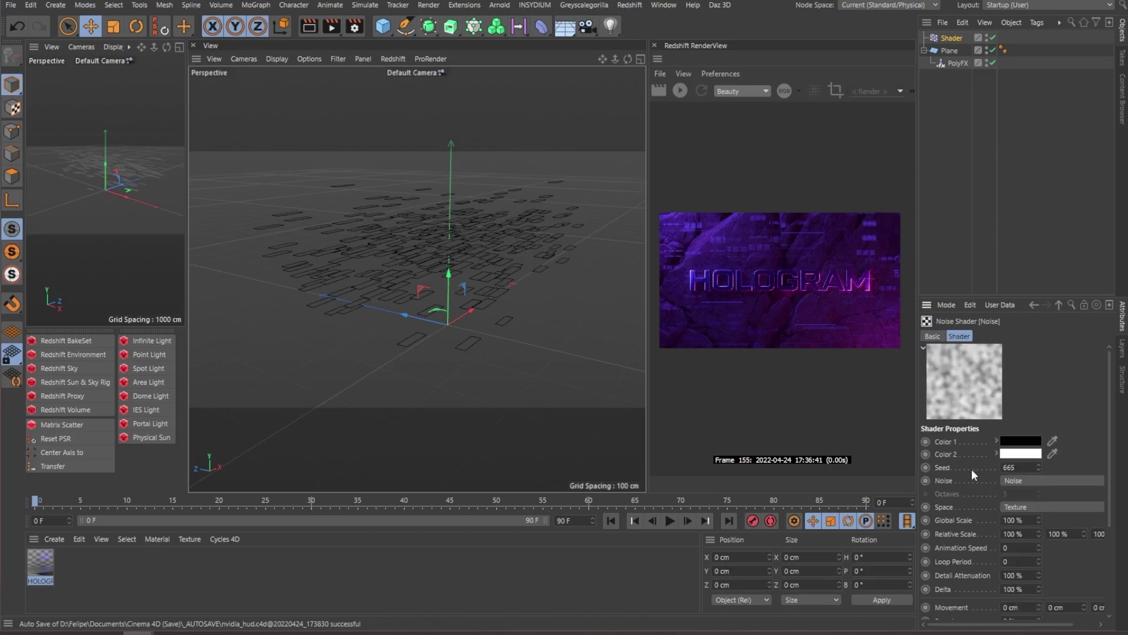
pyautogui.scroll(-4, 971, 469)
pyautogui.moveTo(1053, 535); pyautogui.dragTo(1074, 524)
pyautogui.keyDown('alt'); pyautogui.moveTo(510, 365); pyautogui.dragTo(524, 344); pyautogui.keyUp('alt')
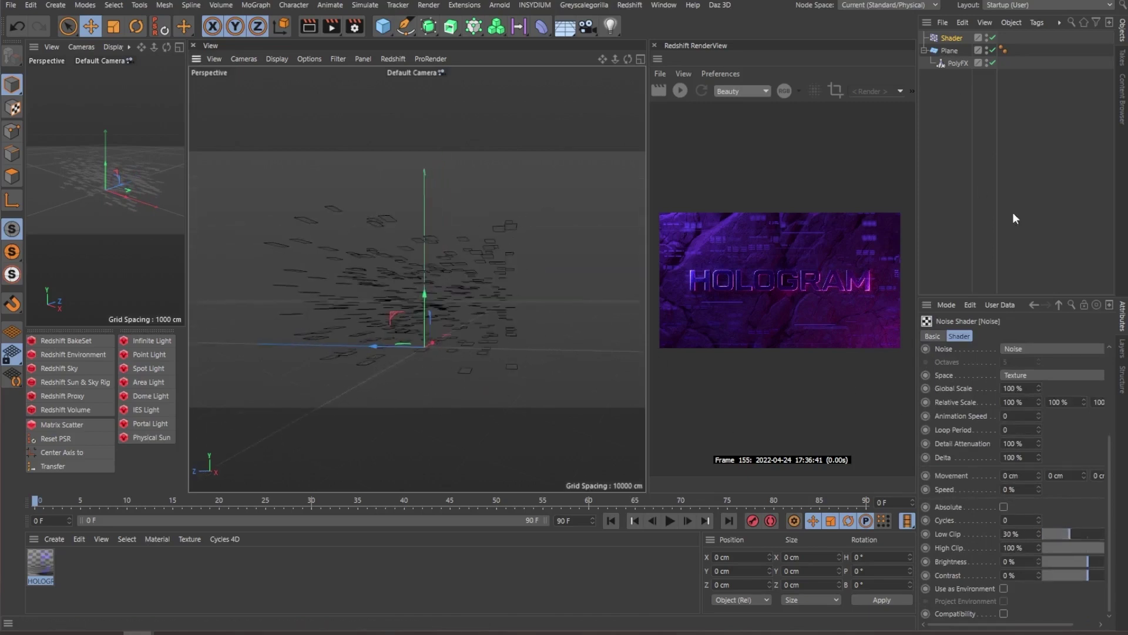
pyautogui.moveTo(1094, 570); pyautogui.dragTo(1109, 571)
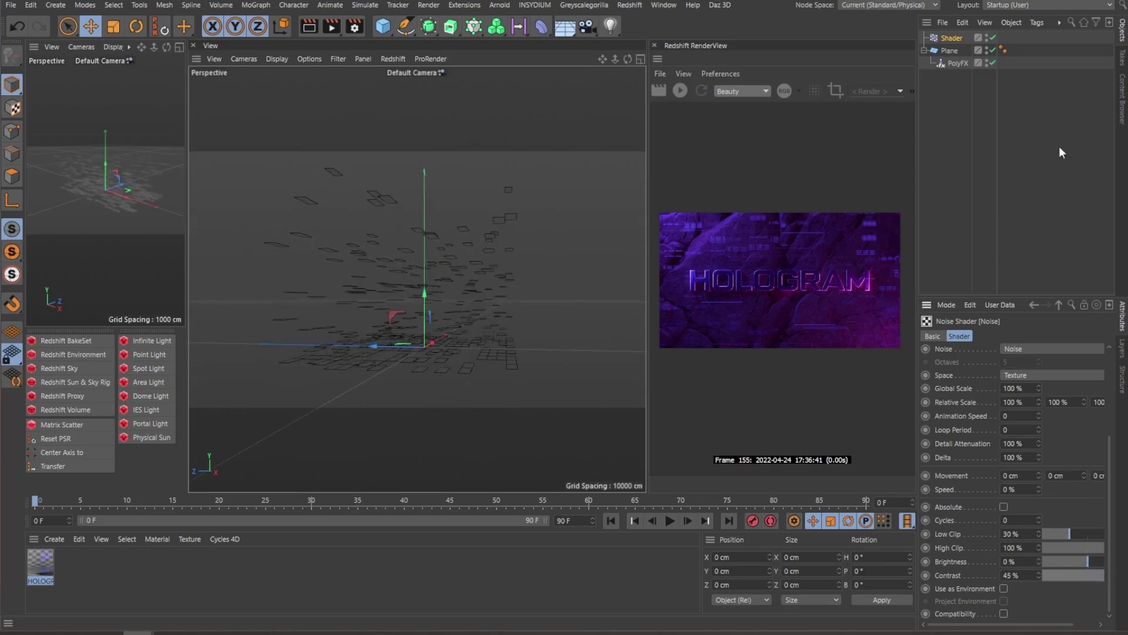
# Step: Raise the Shader effector's P.Z offset to 640 cm
pyautogui.click(947, 39)
pyautogui.click(1010, 337)
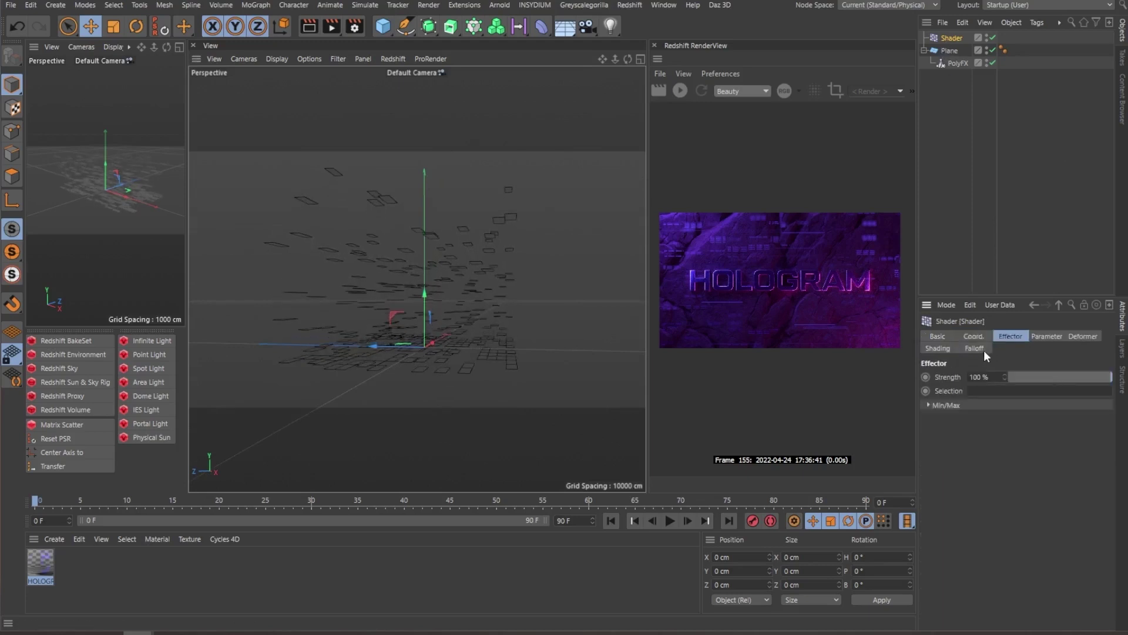
pyautogui.click(976, 335)
pyautogui.click(1010, 337)
pyautogui.click(1051, 337)
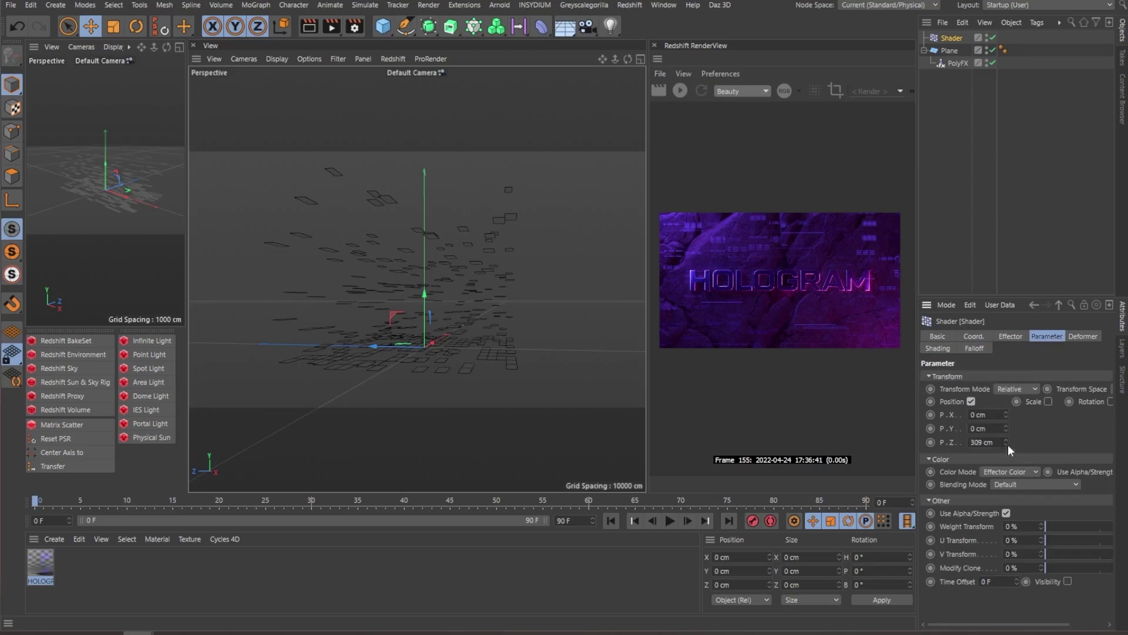
pyautogui.moveTo(1006, 442); pyautogui.dragTo(1006, 426)
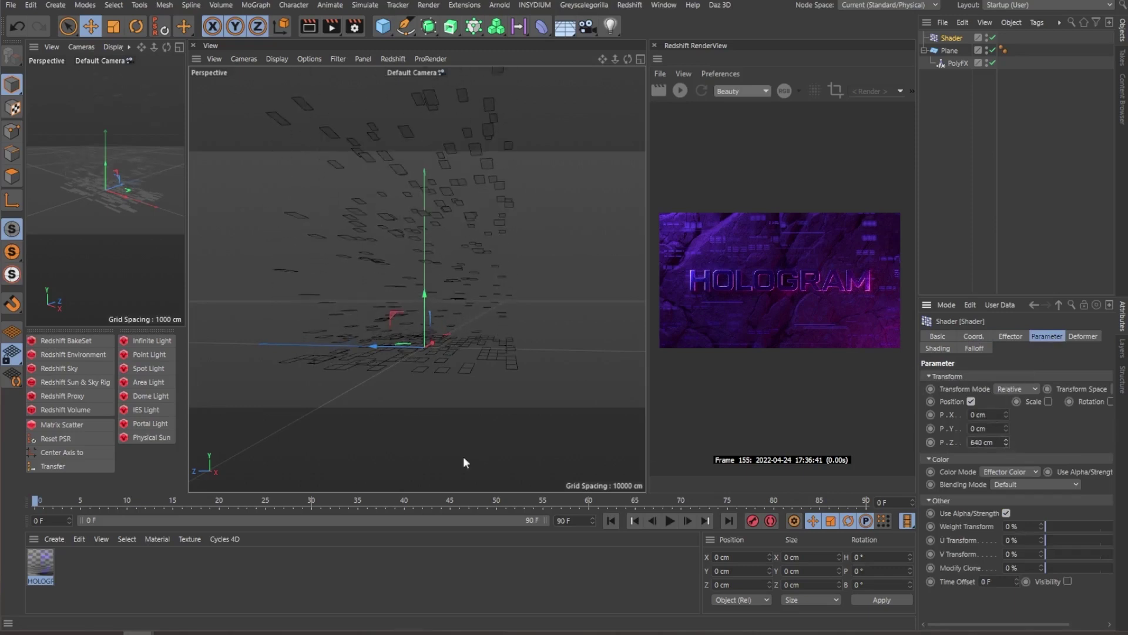
pyautogui.keyDown('alt'); pyautogui.moveTo(463, 456); pyautogui.dragTo(462, 372); pyautogui.keyUp('alt')
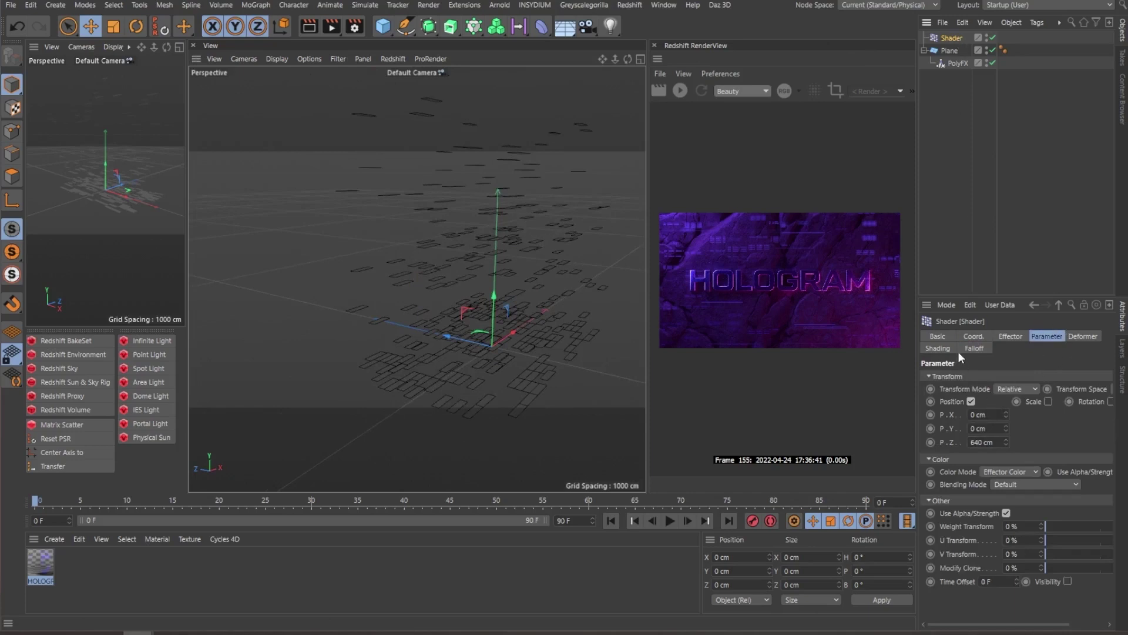
# Step: Give the Noise shader Animation Speed 1 and Loop Period 3, then play the animation
pyautogui.click(938, 348)
pyautogui.click(977, 418)
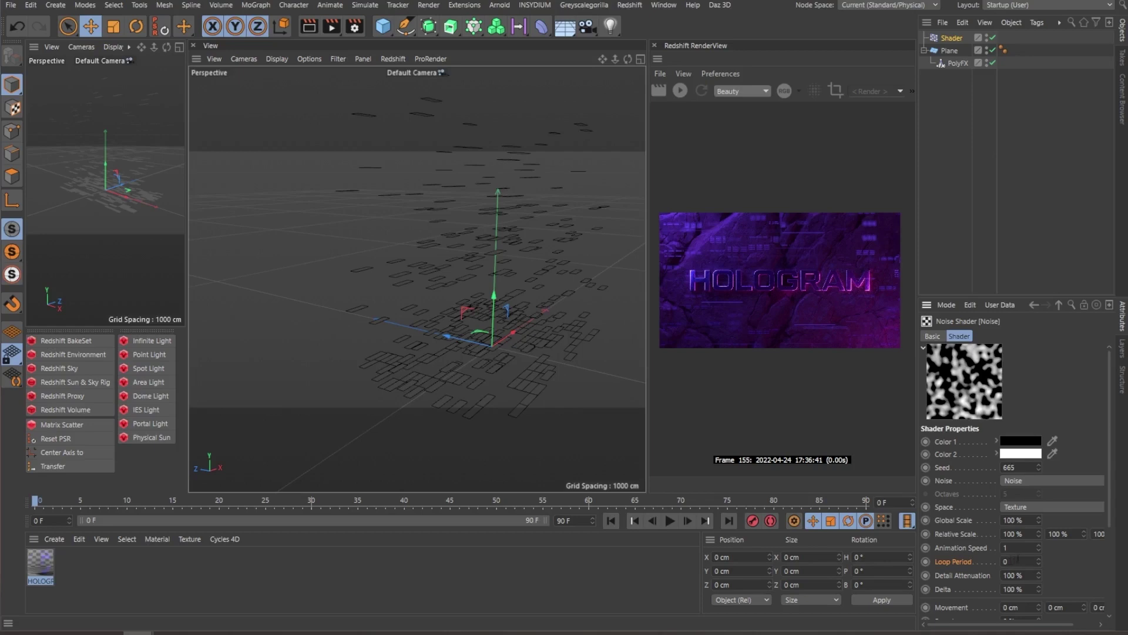
pyautogui.doubleClick(564, 521)
pyautogui.doubleClick(1020, 562)
pyautogui.write('3')
pyautogui.click(669, 520)
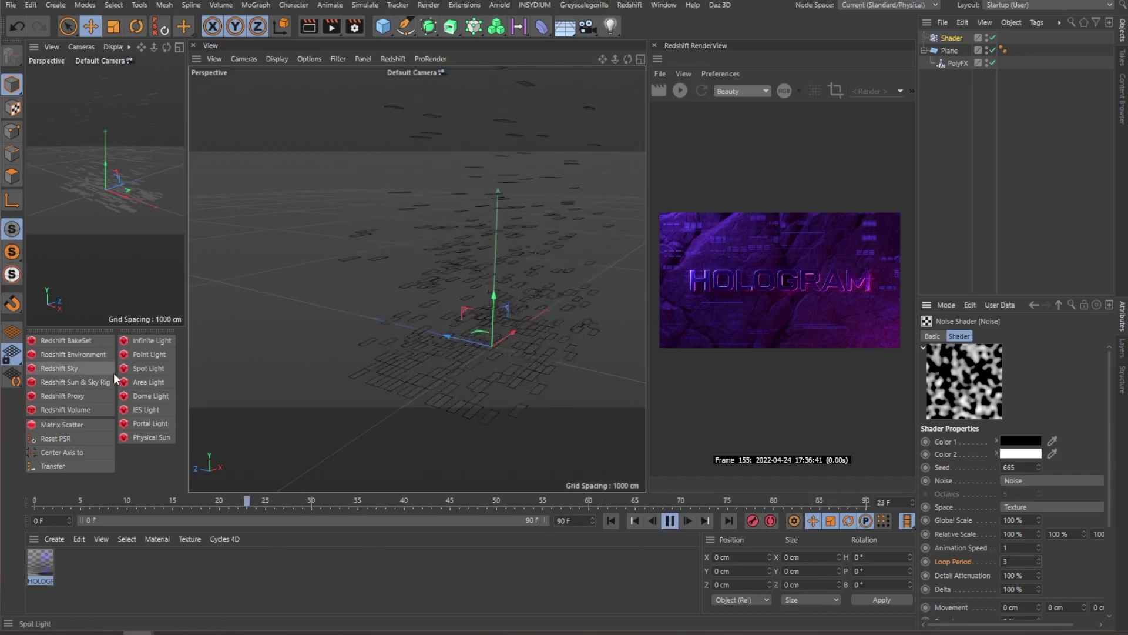
# Step: Stop playback and enable Scale on the Shader effector with a value of -0.3
pyautogui.click(670, 521)
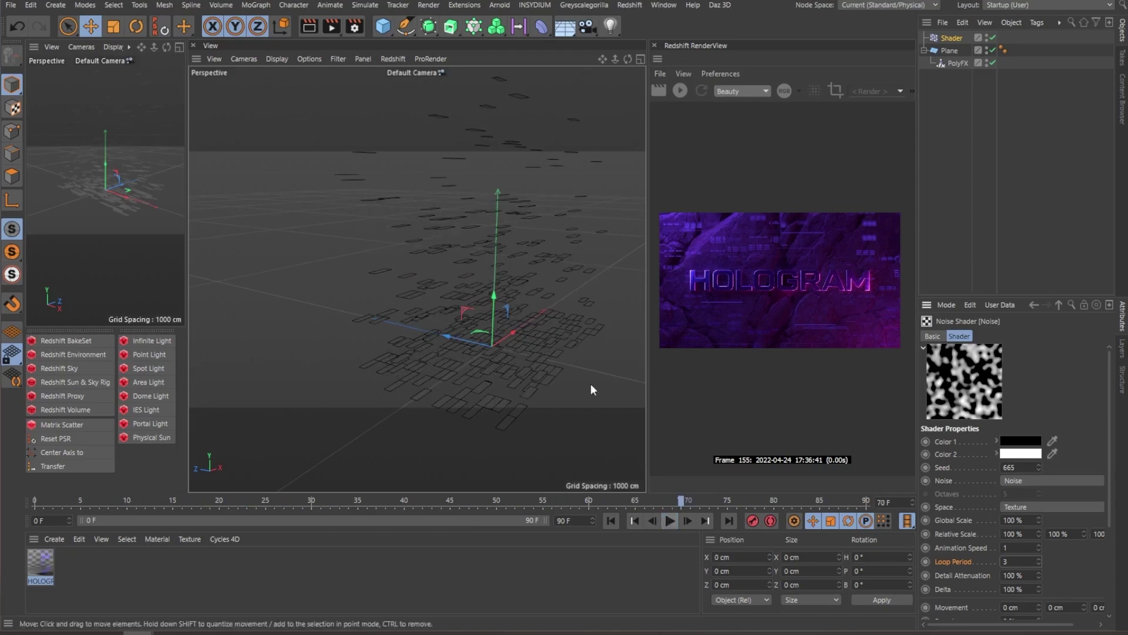
pyautogui.click(948, 38)
pyautogui.click(1006, 337)
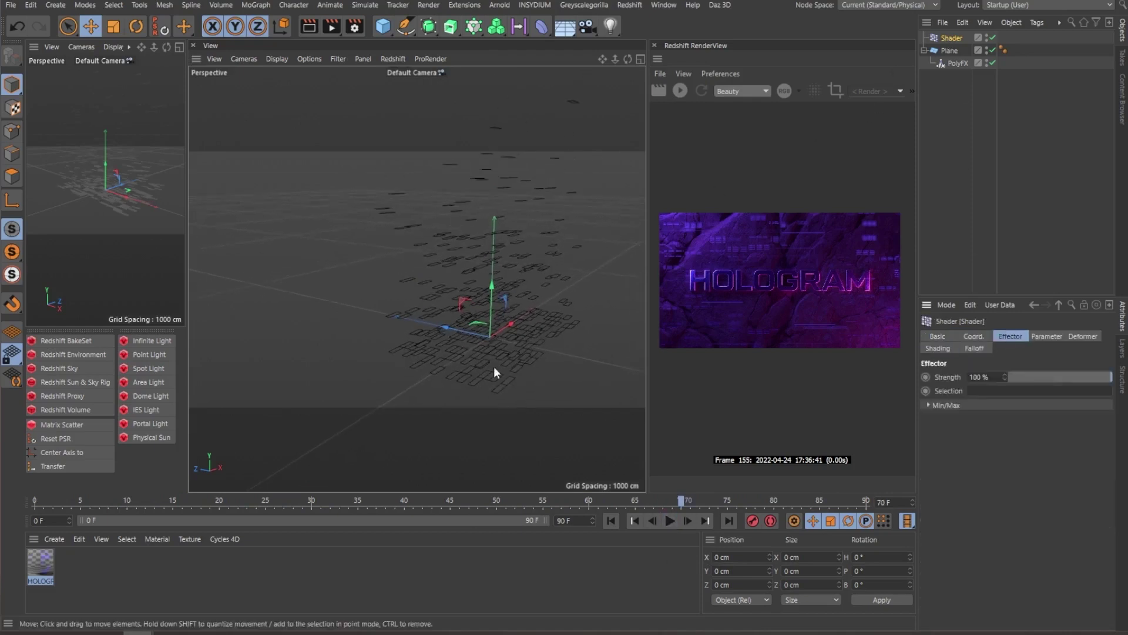
pyautogui.click(1032, 334)
pyautogui.click(947, 347)
pyautogui.click(1012, 337)
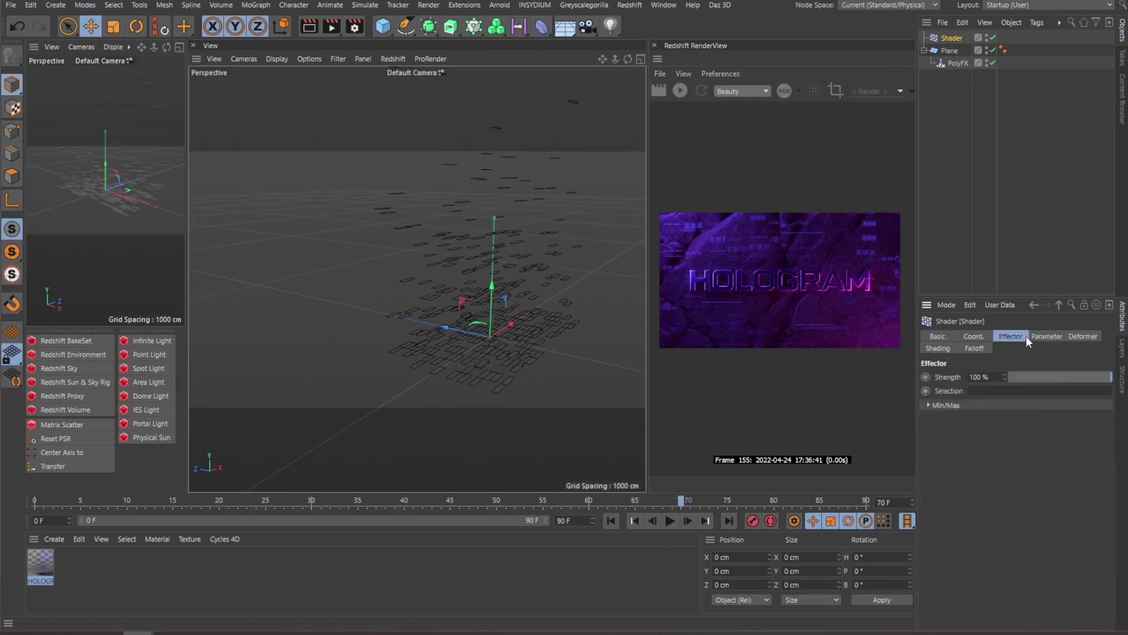
pyautogui.click(1038, 336)
pyautogui.click(1048, 401)
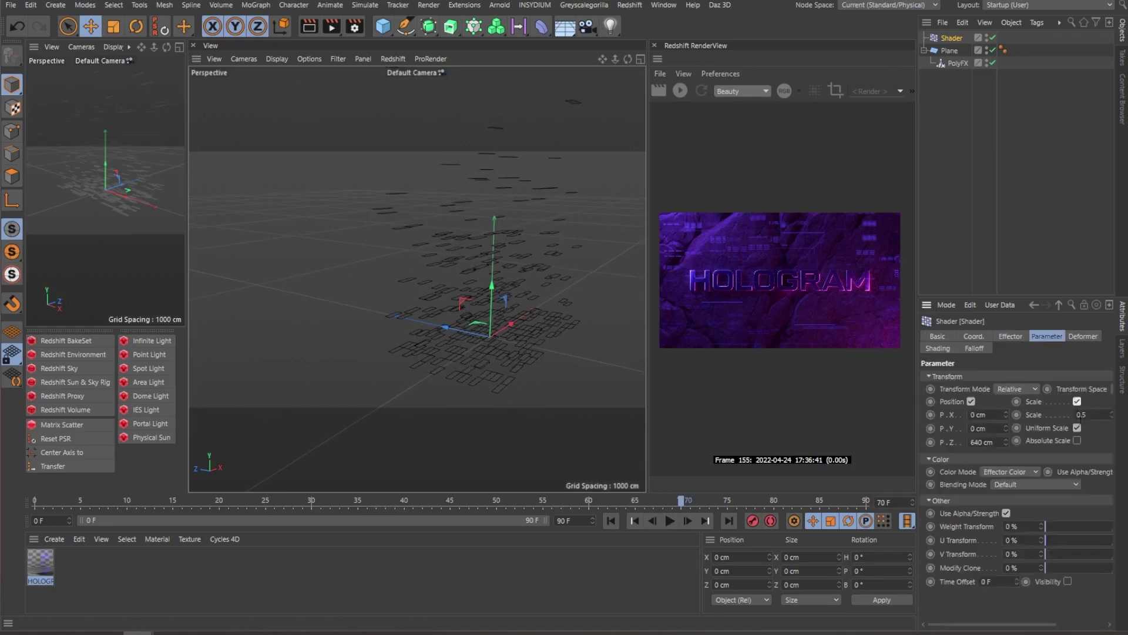
pyautogui.click(1086, 414)
pyautogui.write('-0.3')
# Step: Scrub the timeline to check the shrinking, scattered clones
pyautogui.click(535, 195)
pyautogui.keyDown('alt'); pyautogui.moveTo(534, 195); pyautogui.dragTo(514, 383); pyautogui.keyUp('alt')
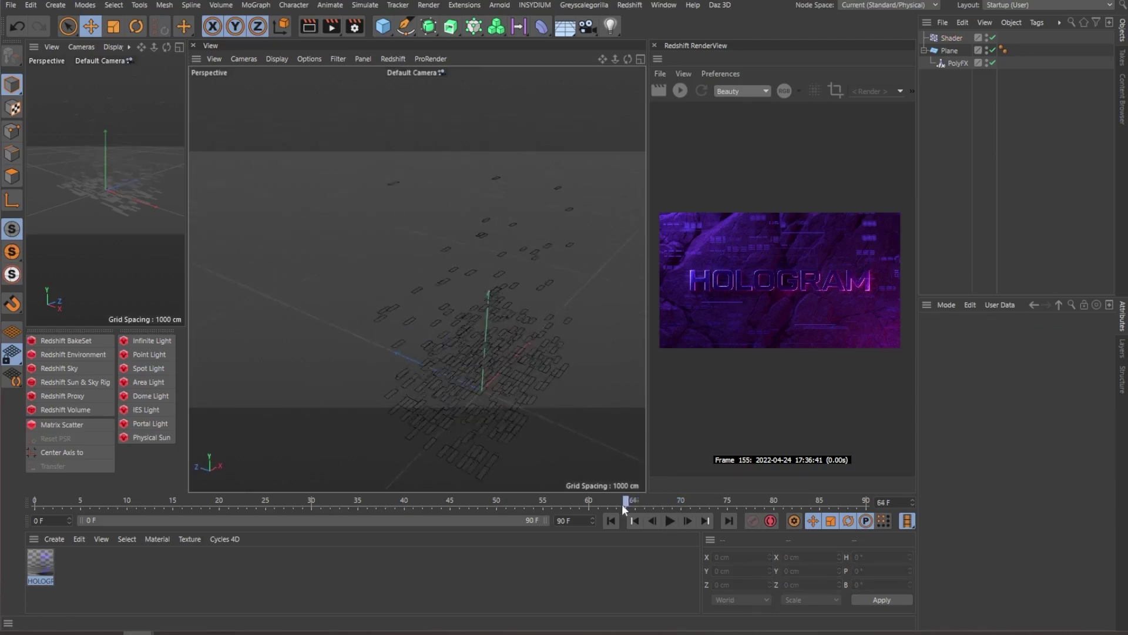
pyautogui.moveTo(622, 503); pyautogui.dragTo(698, 476)
# Step: Switch to the finished hologram rock scene and start the Redshift interactive render
pyautogui.press('v')
pyautogui.moveTo(451, 371)
pyautogui.click(455, 398)
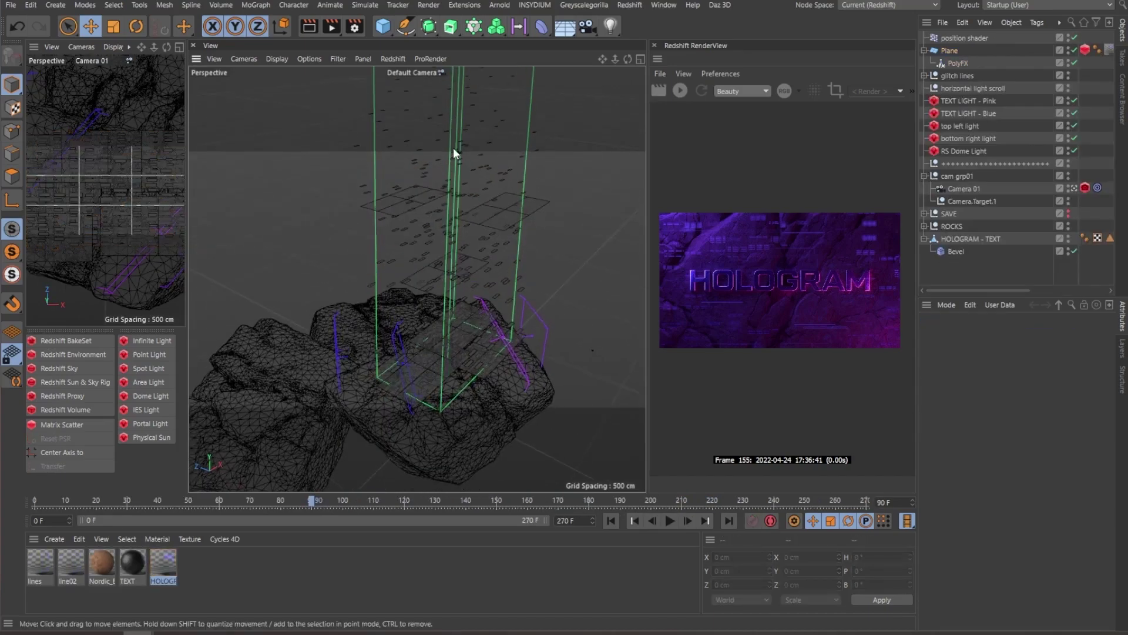
pyautogui.click(679, 92)
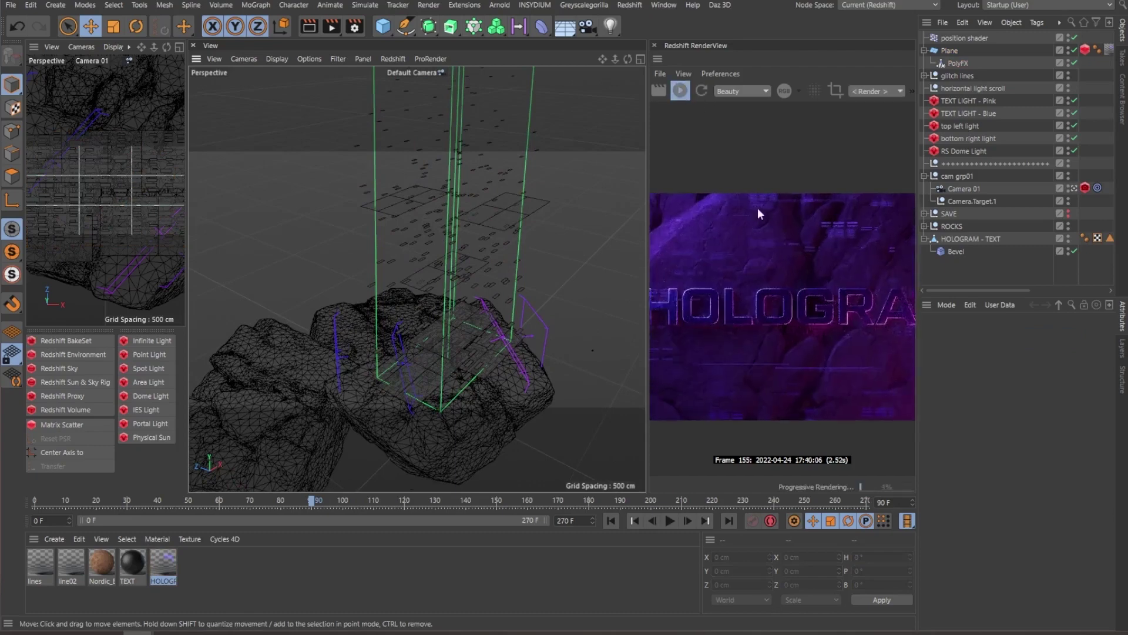
# Step: Set the camera's Redshift Bokeh CoC Radius to 46.73, then stop the render
pyautogui.click(1085, 188)
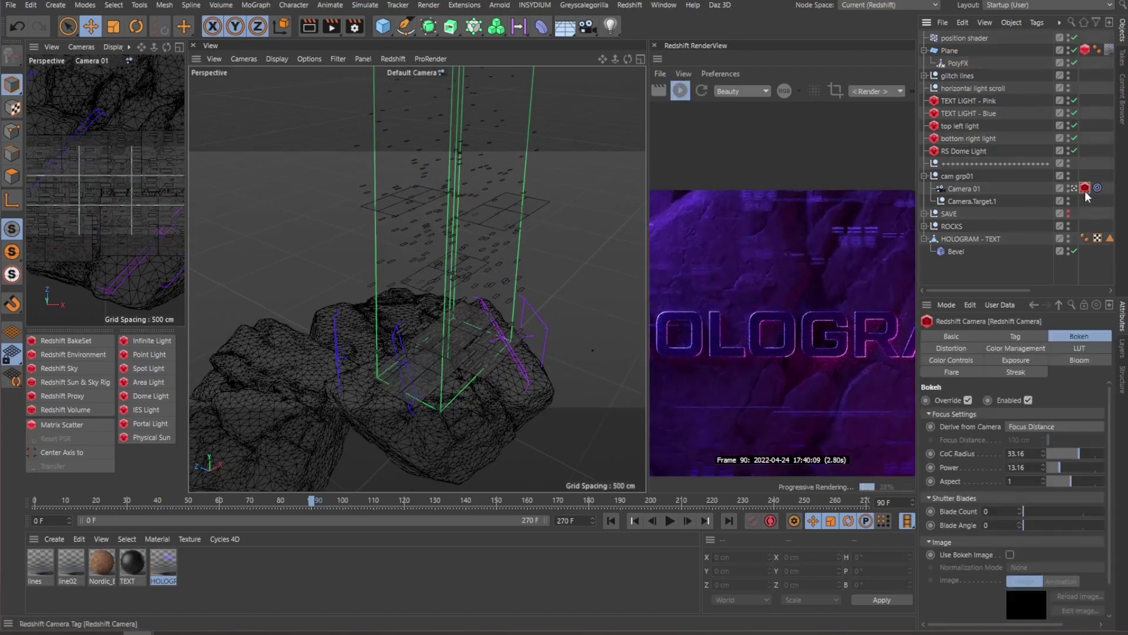
pyautogui.moveTo(1096, 452)
pyautogui.mouseDown()
pyautogui.moveTo(1045, 453)
pyautogui.moveTo(1084, 452)
pyautogui.mouseUp()
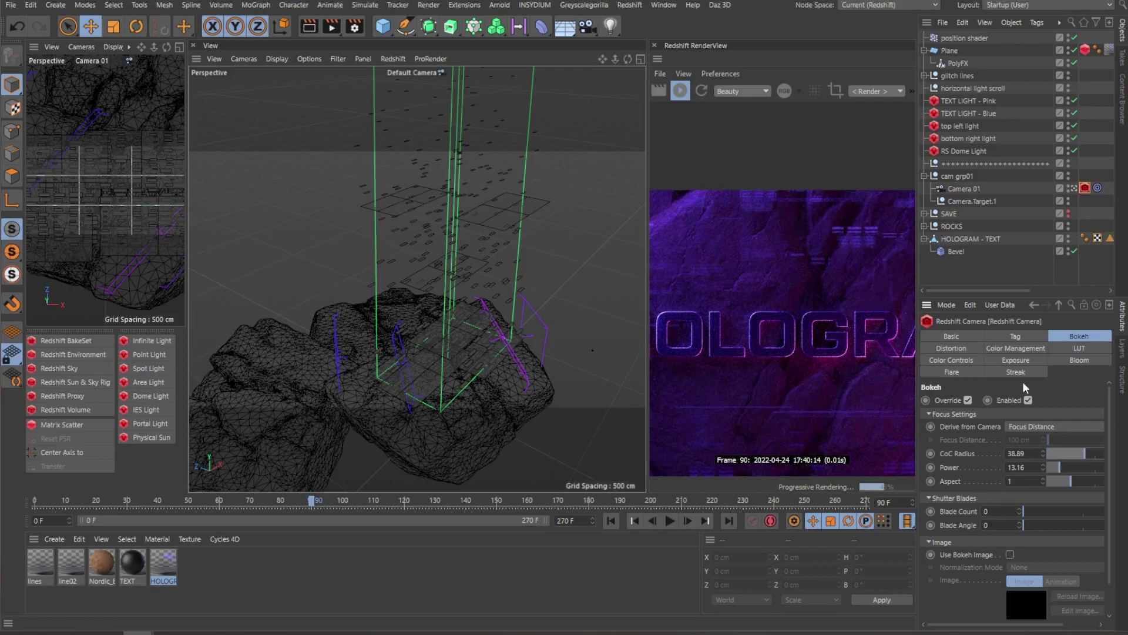
pyautogui.click(1092, 453)
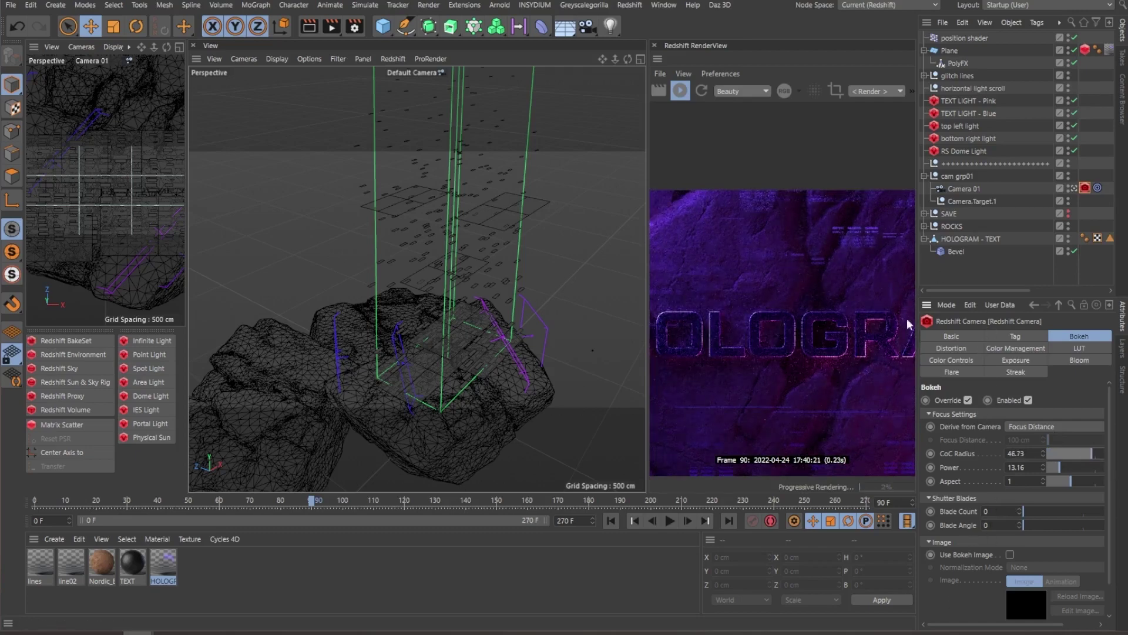
pyautogui.scroll(-3, 805, 271)
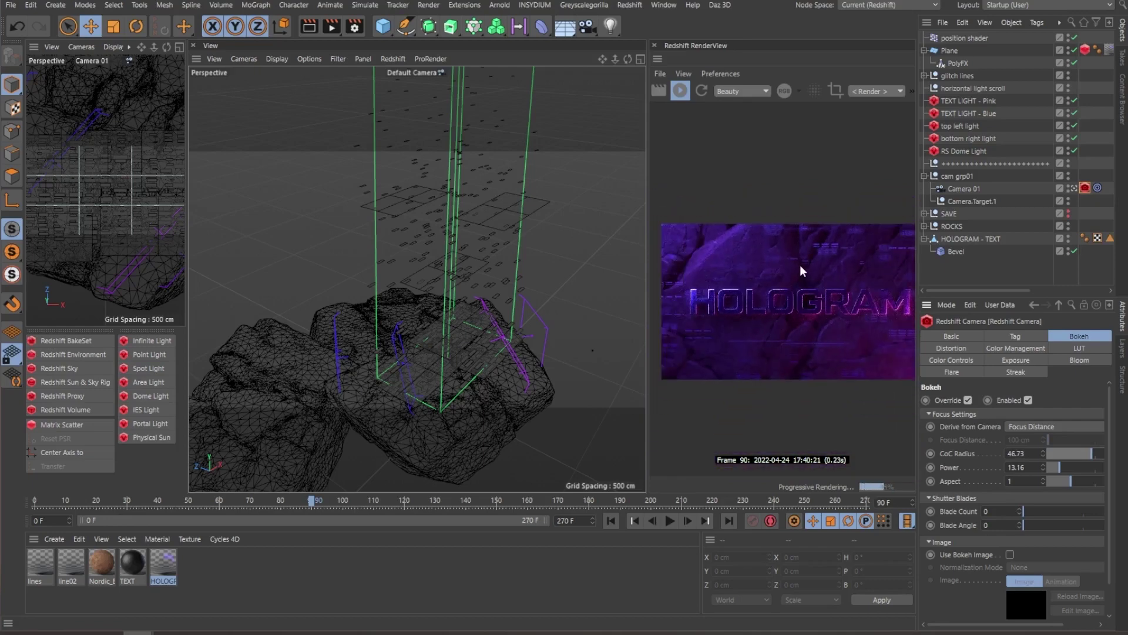
pyautogui.scroll(-2, 800, 270)
pyautogui.click(681, 89)
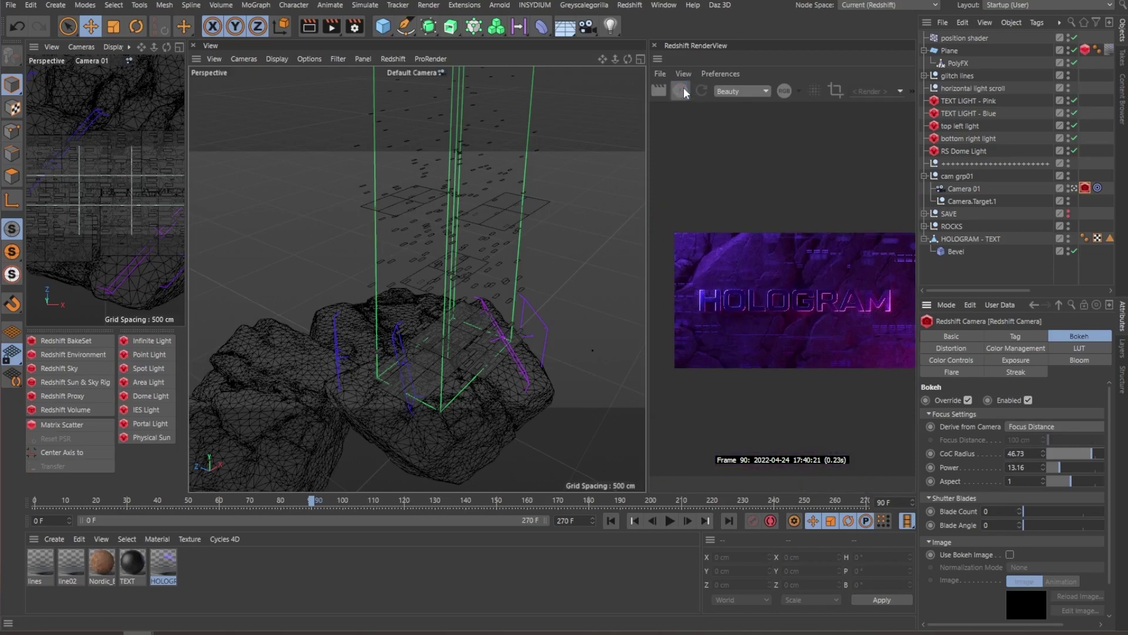
# Step: Deselect the camera and hide the position shader effector
pyautogui.click(562, 323)
pyautogui.keyDown('alt'); pyautogui.moveTo(563, 322); pyautogui.dragTo(427, 319); pyautogui.keyUp('alt')
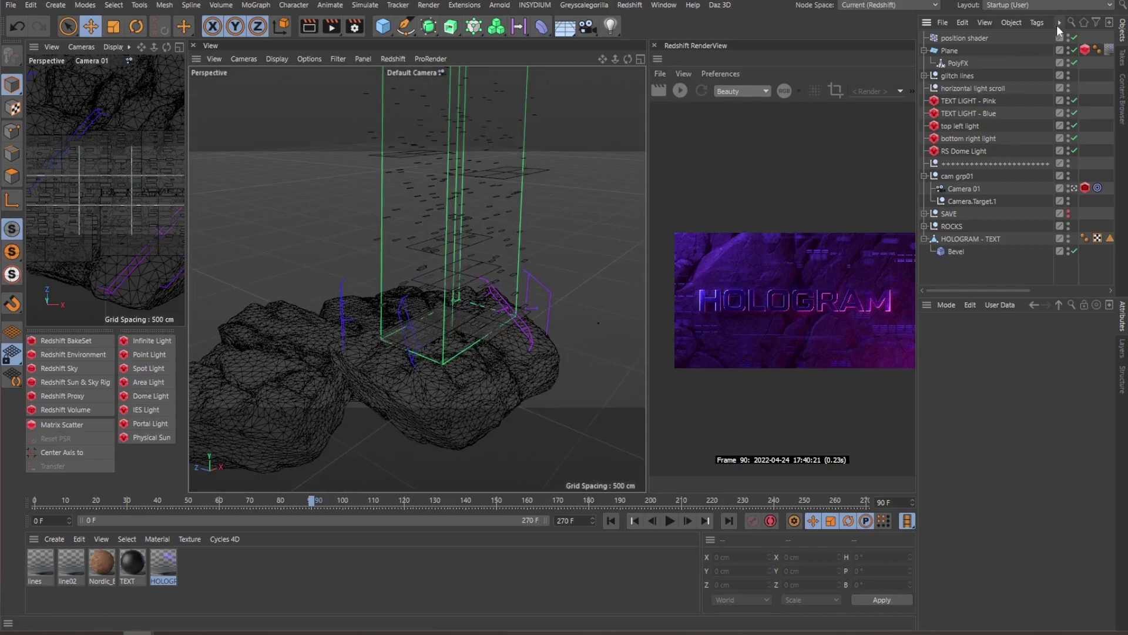
pyautogui.click(1075, 38)
pyautogui.keyDown('alt'); pyautogui.moveTo(606, 298); pyautogui.dragTo(443, 356); pyautogui.keyUp('alt')
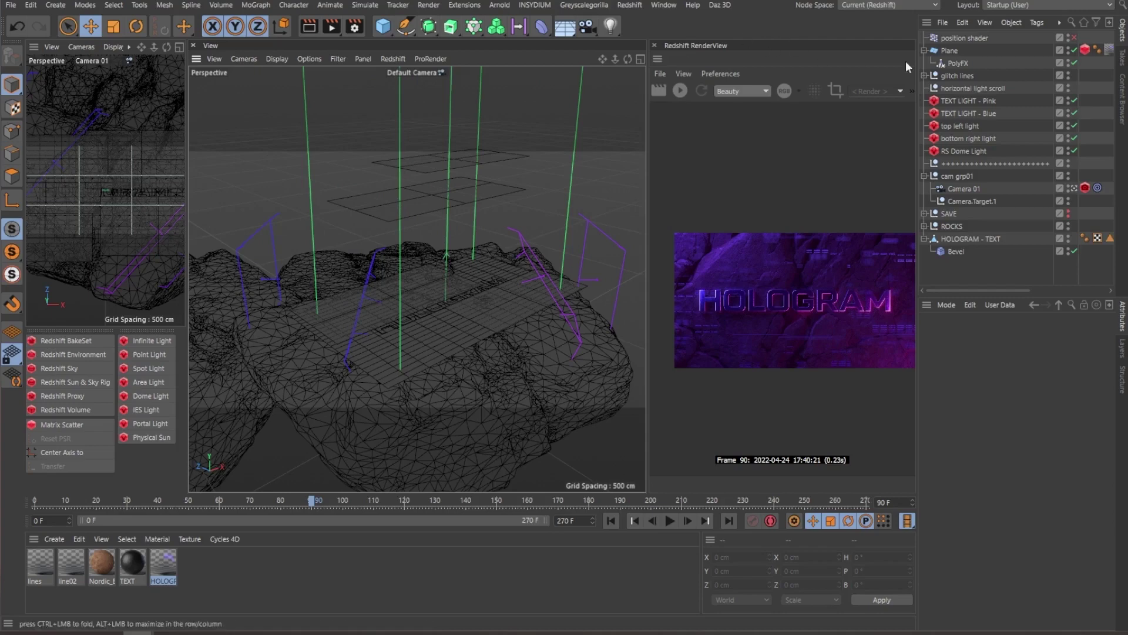
# Step: Select the Plane on the rocks and restart the interactive render
pyautogui.click(967, 51)
pyautogui.click(1085, 50)
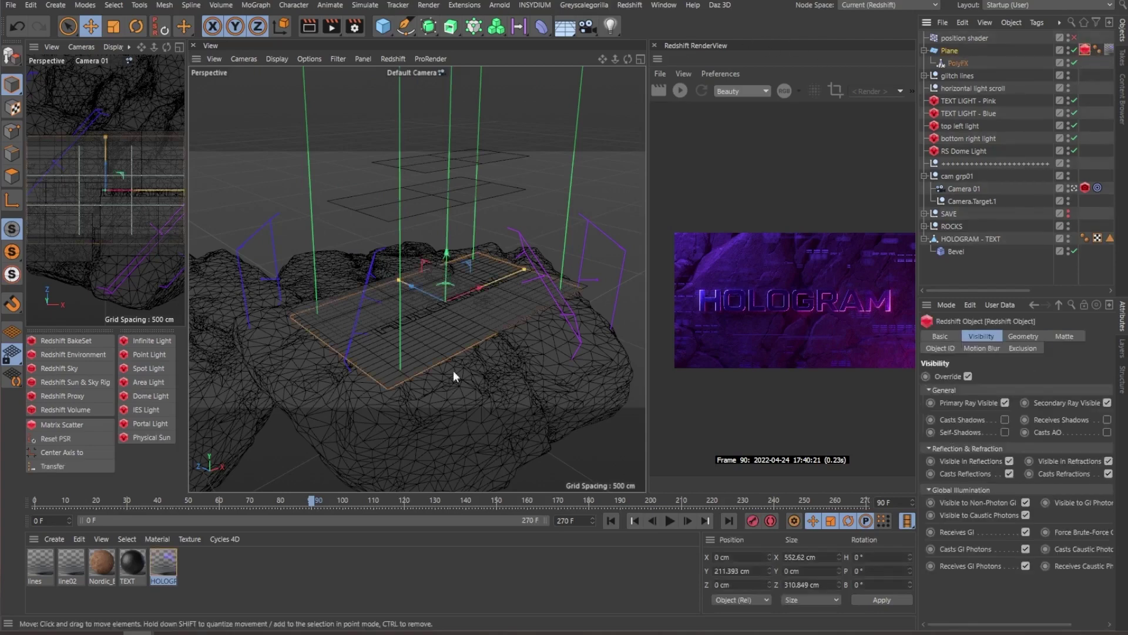
pyautogui.click(424, 357)
pyautogui.keyDown('alt'); pyautogui.moveTo(404, 354); pyautogui.dragTo(473, 347); pyautogui.keyUp('alt')
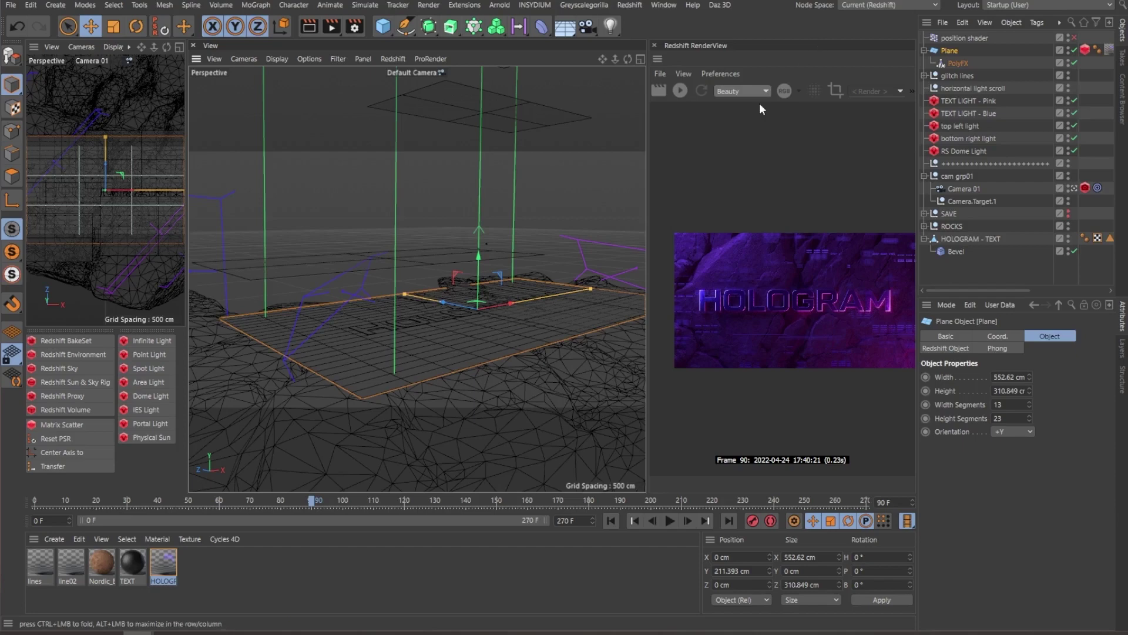
pyautogui.click(677, 90)
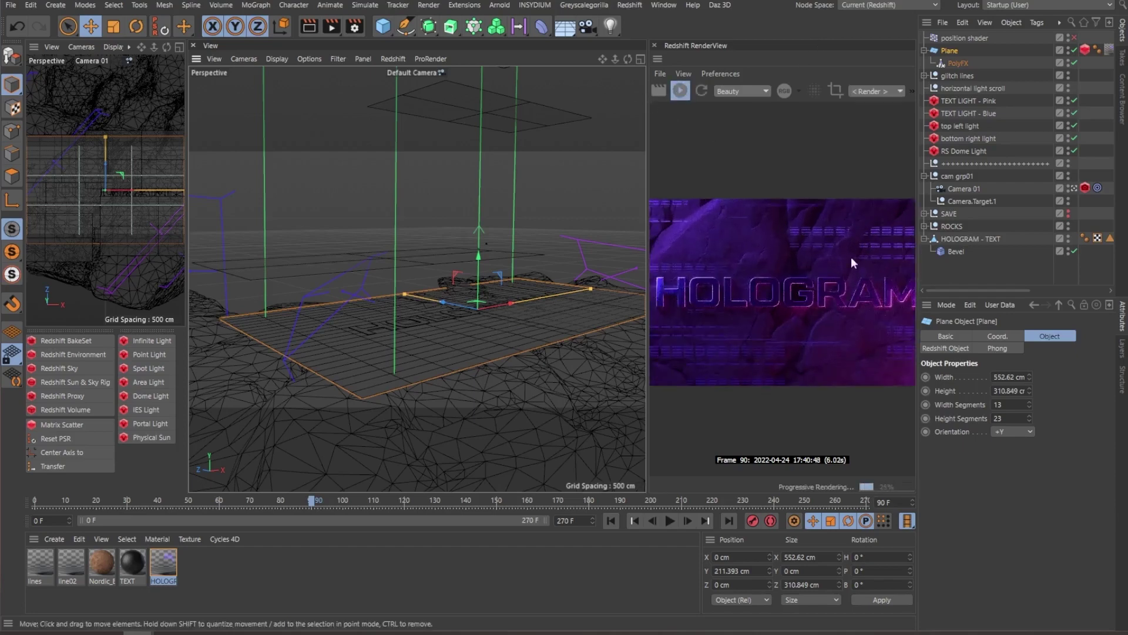
# Step: Turn off Casts Shadows in the Plane's Redshift Object tag visibility settings
pyautogui.click(1085, 50)
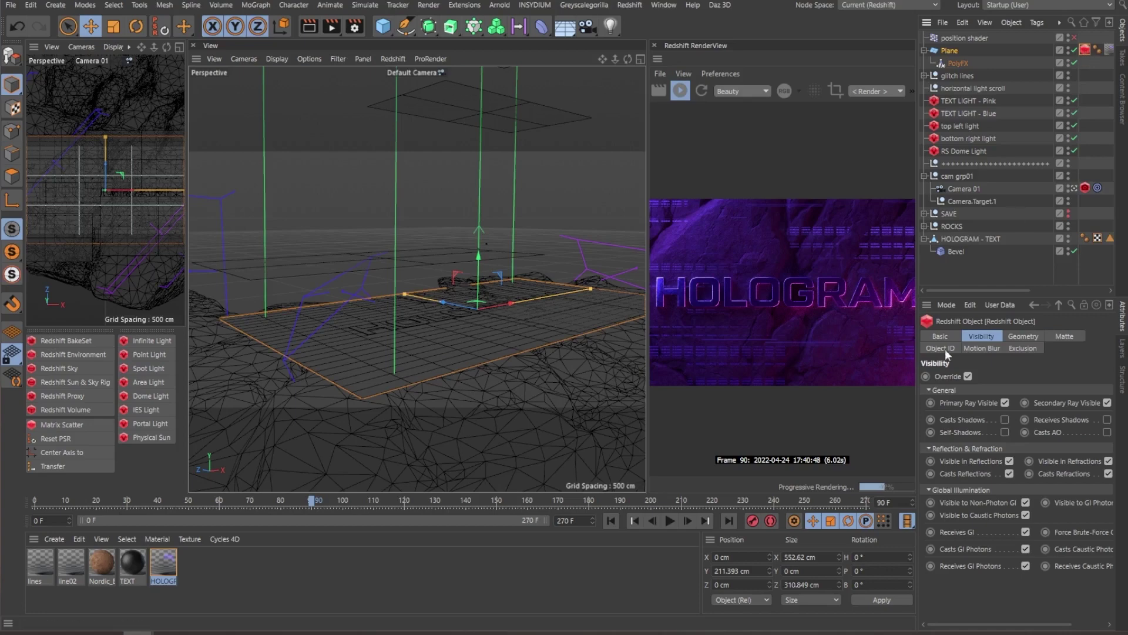
pyautogui.moveTo(1016, 627); pyautogui.dragTo(1030, 628)
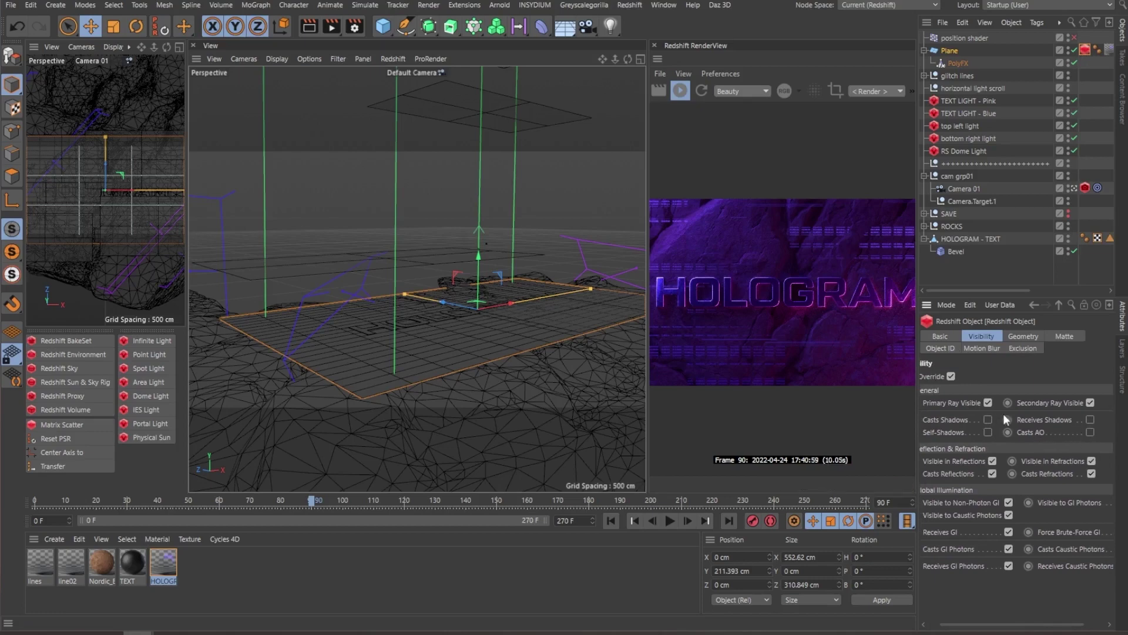
pyautogui.click(988, 419)
pyautogui.scroll(-2, 757, 277)
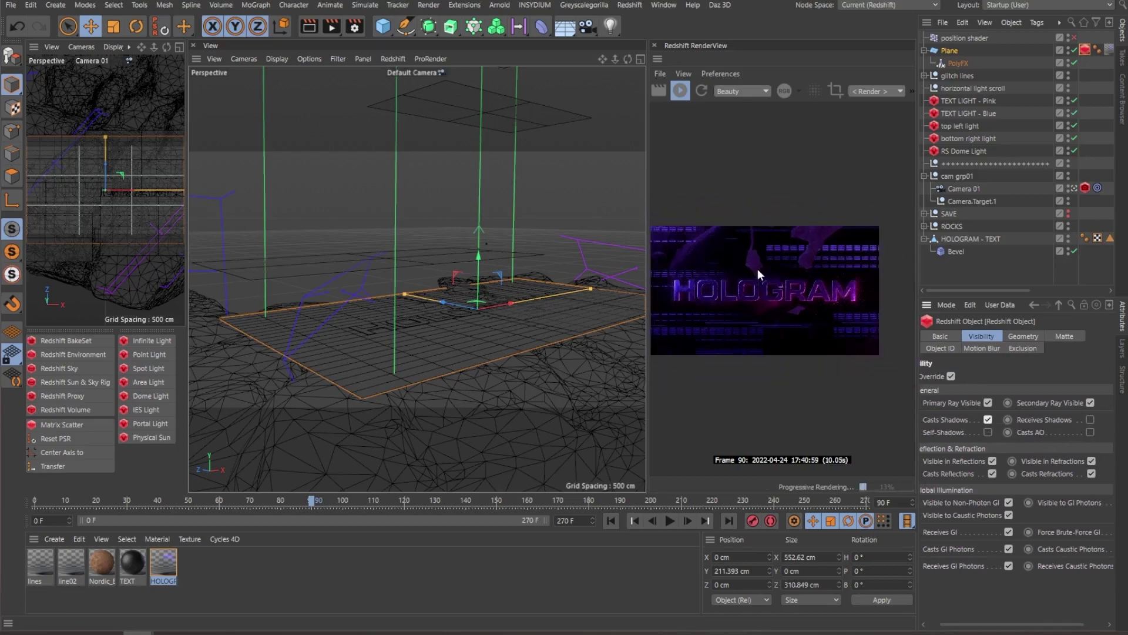
pyautogui.scroll(2, 778, 286)
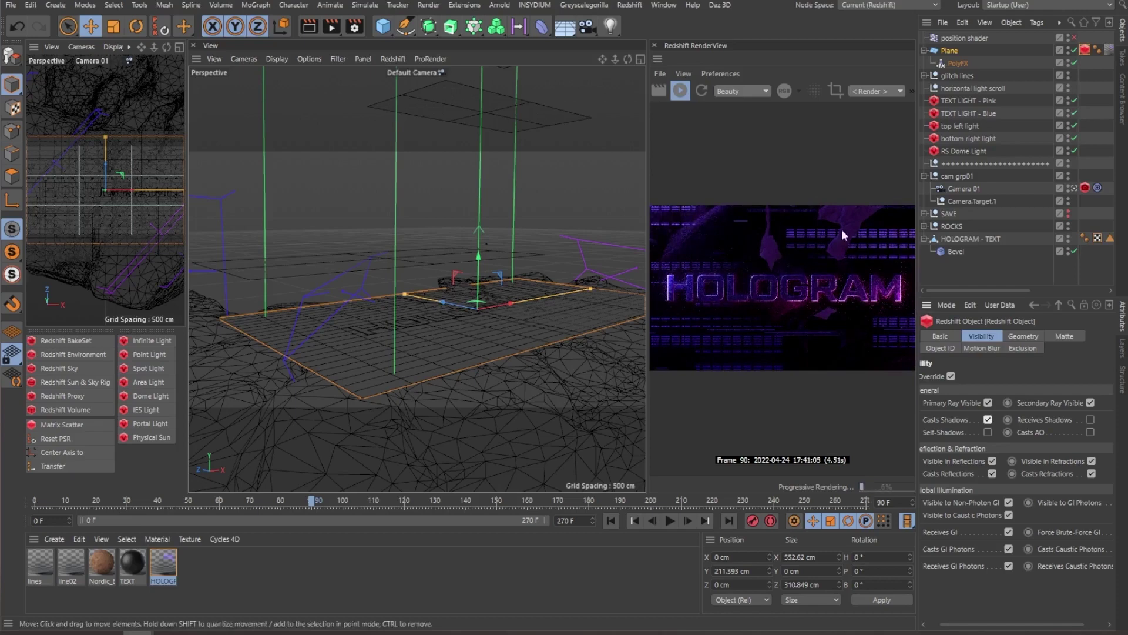
pyautogui.keyDown('alt'); pyautogui.moveTo(436, 356); pyautogui.dragTo(497, 358); pyautogui.keyUp('alt')
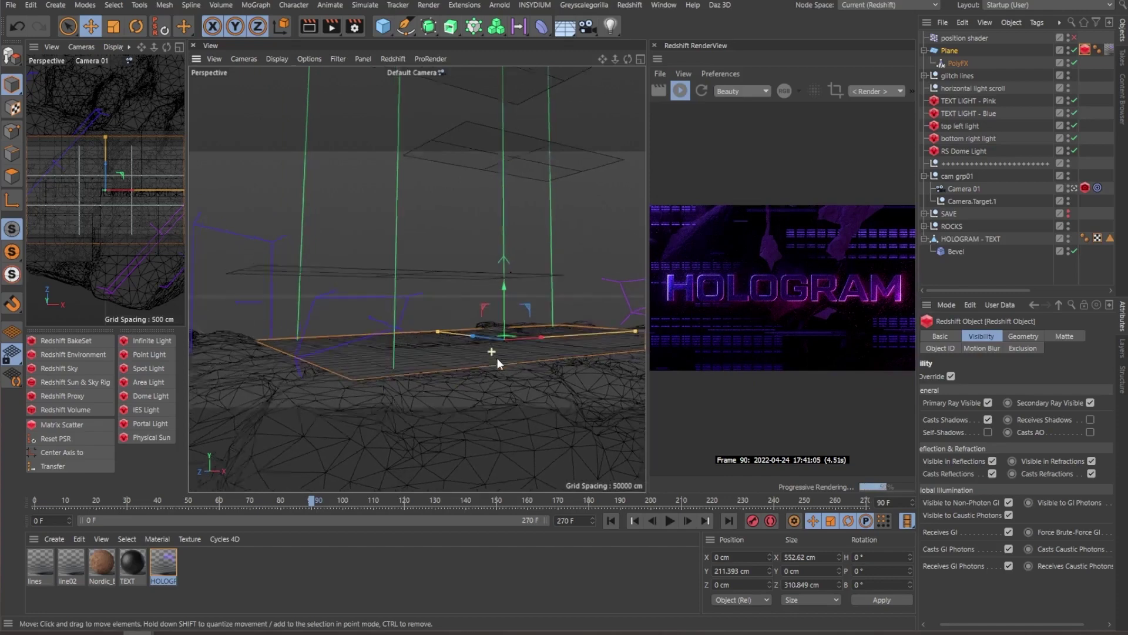
pyautogui.click(989, 419)
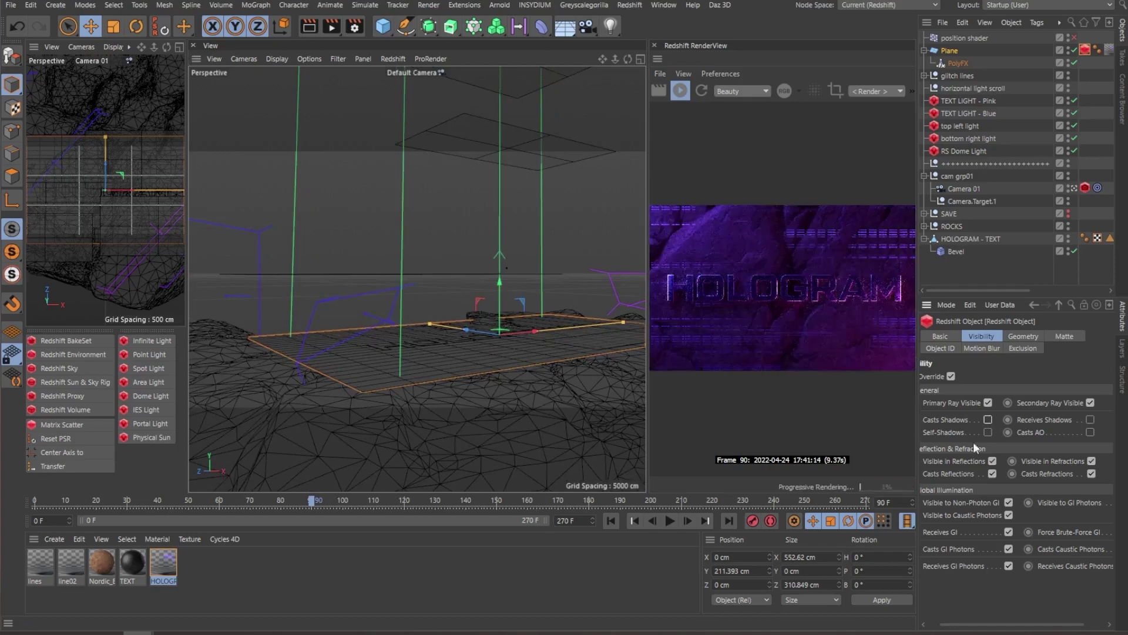
pyautogui.scroll(-2, 760, 332)
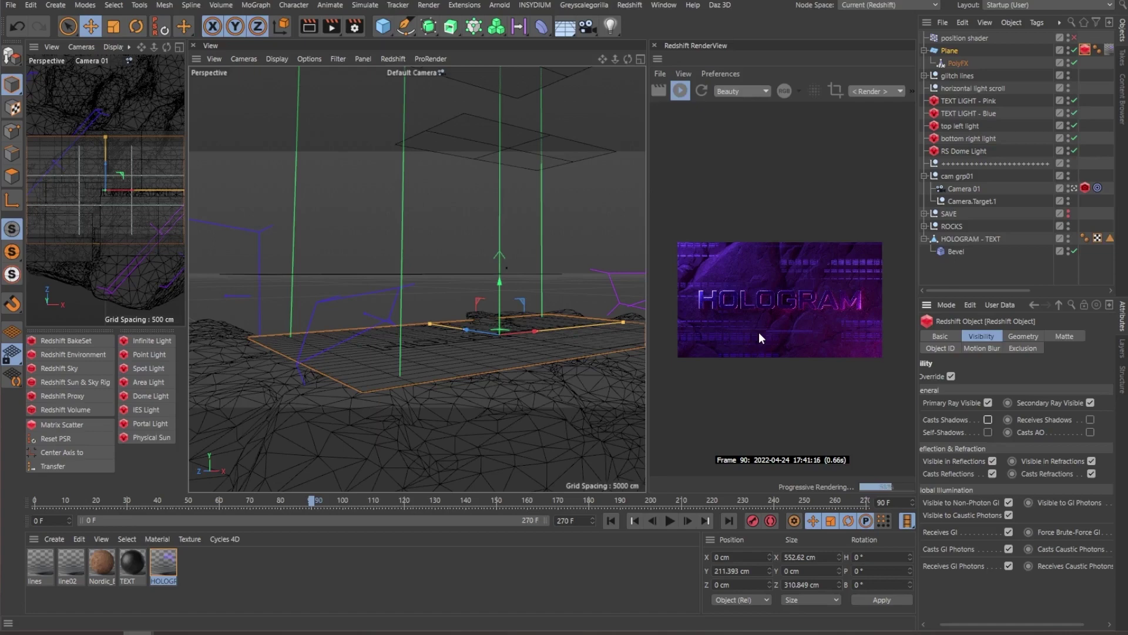
pyautogui.click(593, 314)
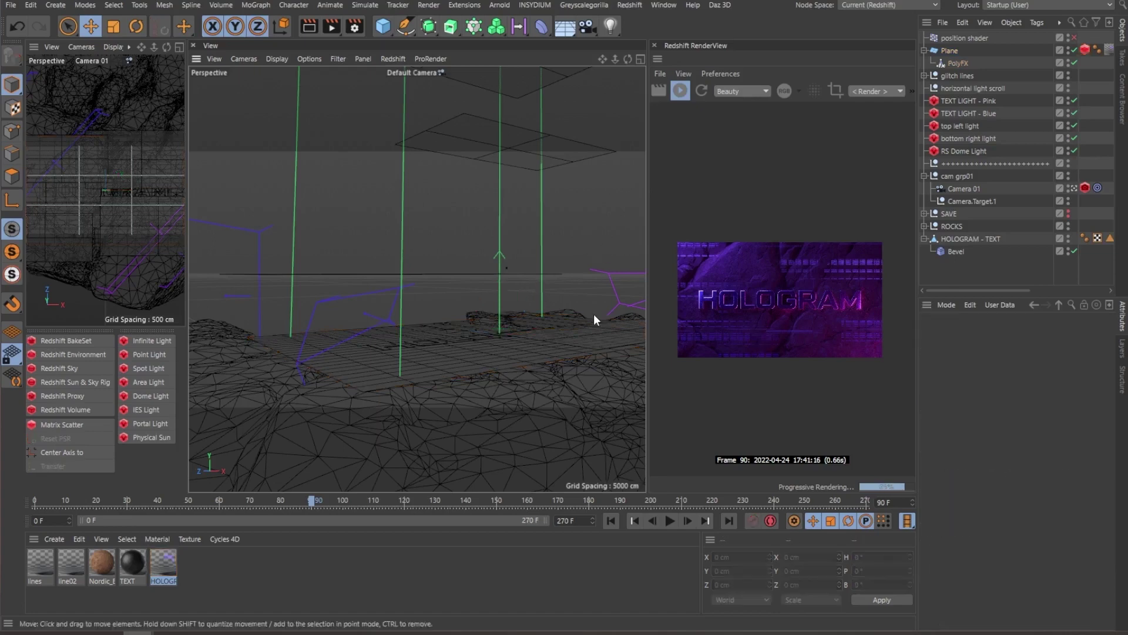
# Step: Open the HOLOGRAM material's node graph and arrange its shader nodes in view
pyautogui.keyDown('alt'); pyautogui.moveTo(486, 332); pyautogui.dragTo(536, 361); pyautogui.keyUp('alt')
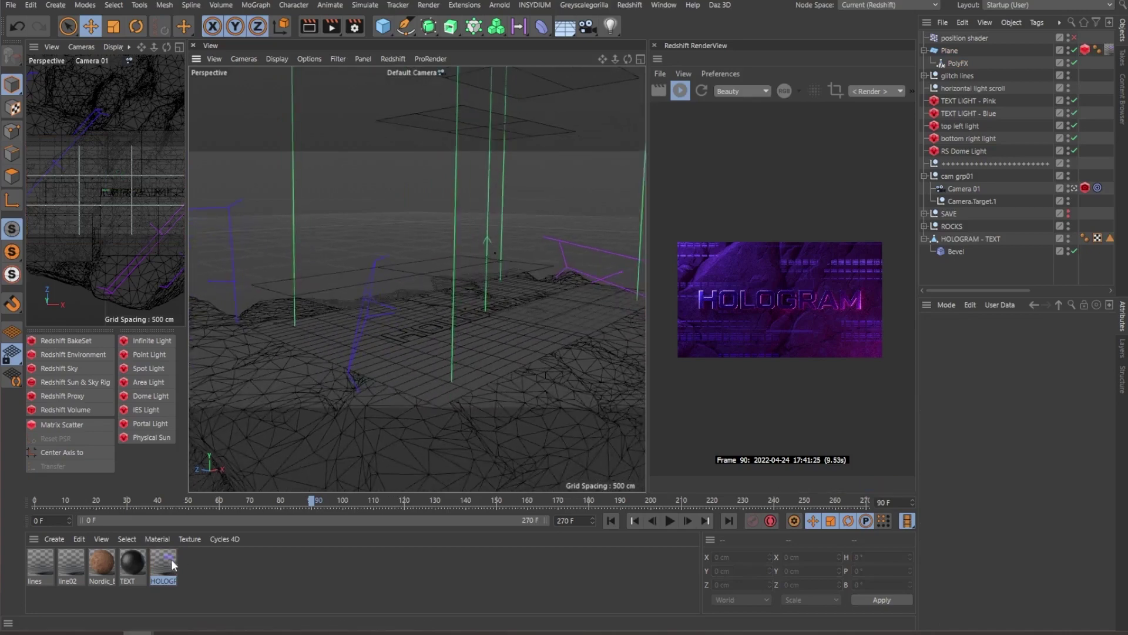
pyautogui.click(169, 560)
pyautogui.doubleClick(169, 559)
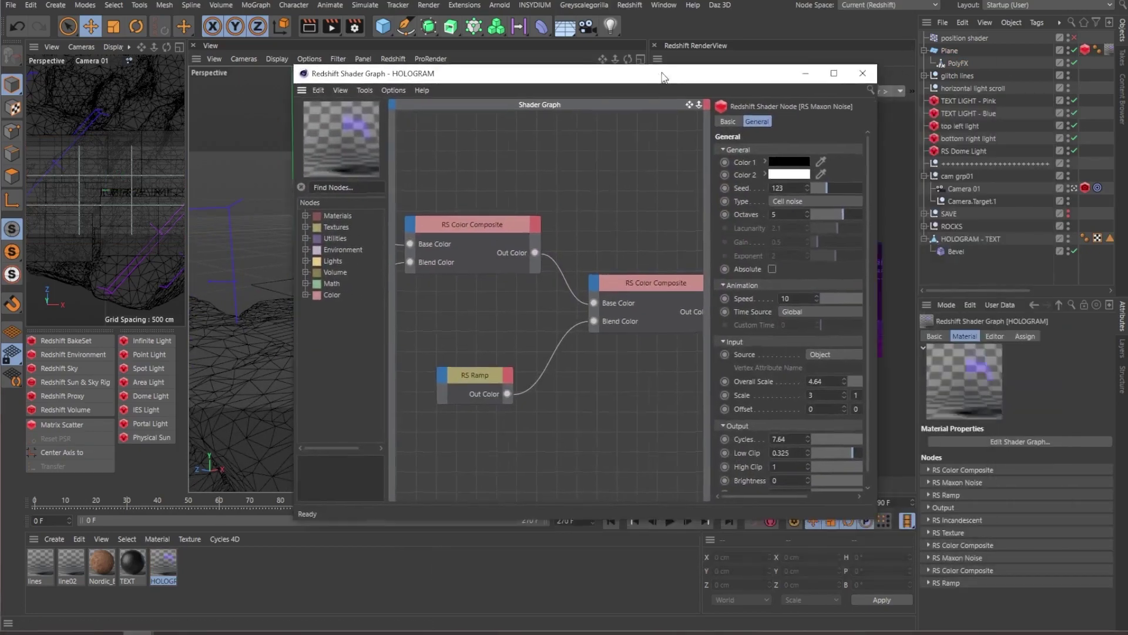
pyautogui.moveTo(851, 109); pyautogui.dragTo(666, 73)
pyautogui.scroll(-6, 582, 206)
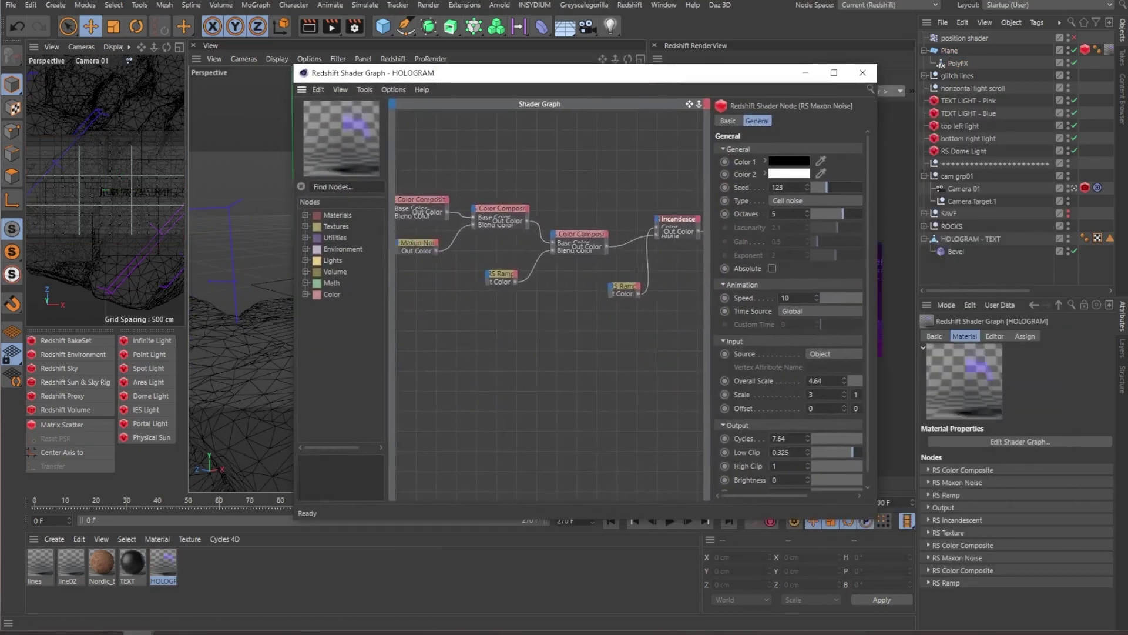
pyautogui.moveTo(574, 215); pyautogui.dragTo(585, 225, button='middle')
pyautogui.moveTo(447, 182); pyautogui.dragTo(676, 342)
pyautogui.moveTo(664, 363); pyautogui.dragTo(611, 369, button='middle')
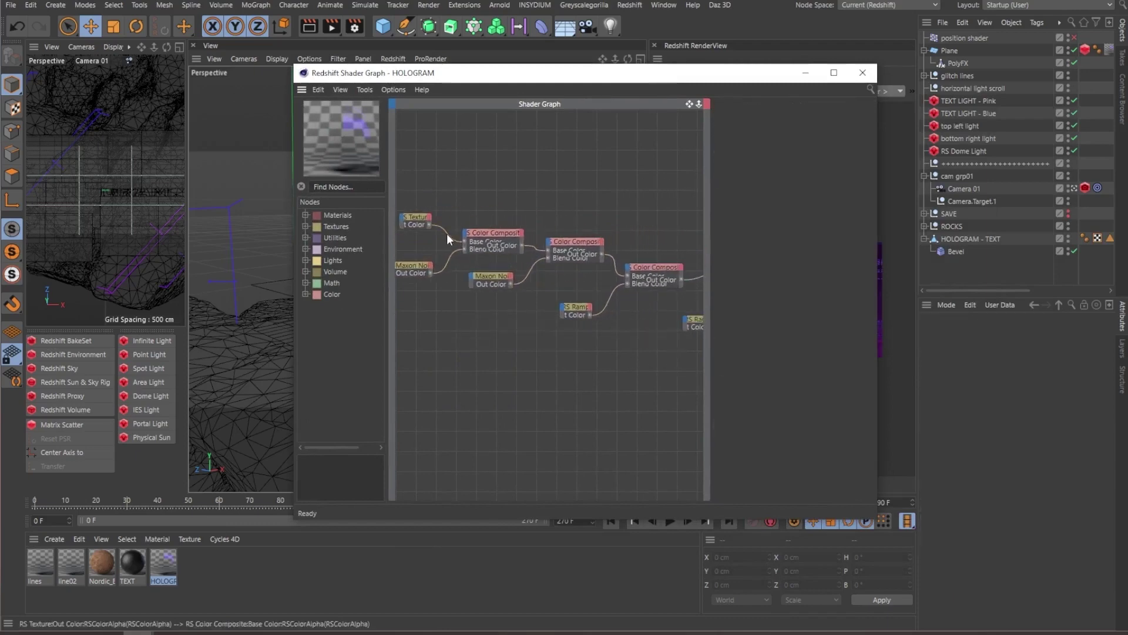
# Step: Wire the RS Texture Out Color into the RS Incandescent node
pyautogui.click(419, 219)
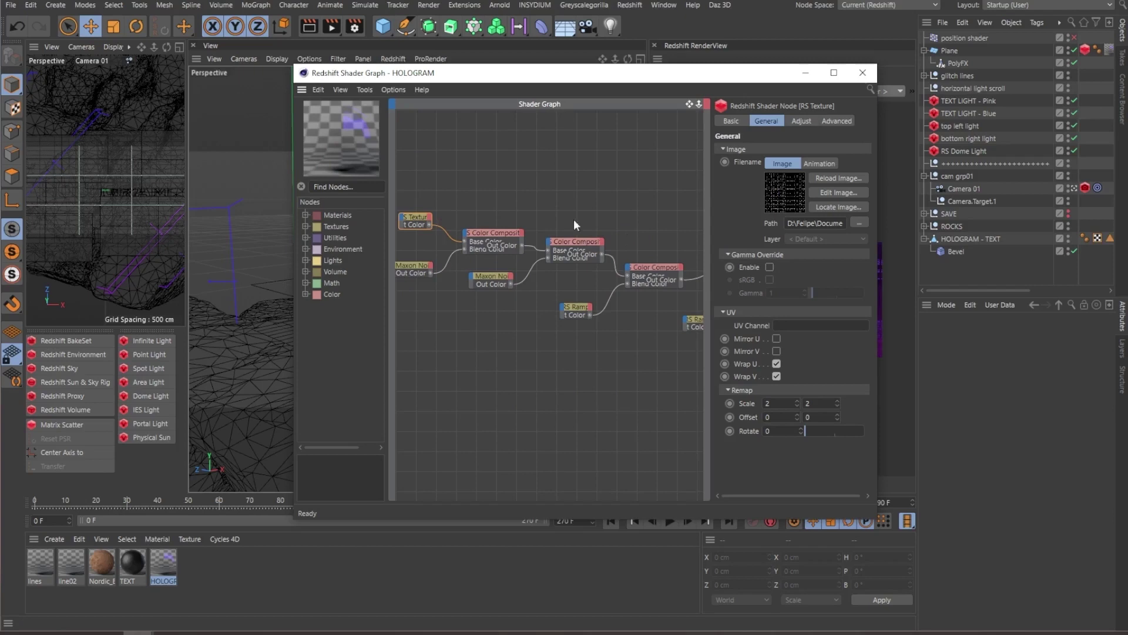
pyautogui.moveTo(293, 285); pyautogui.dragTo(61, 286)
pyautogui.moveTo(477, 176); pyautogui.dragTo(449, 174, button='middle')
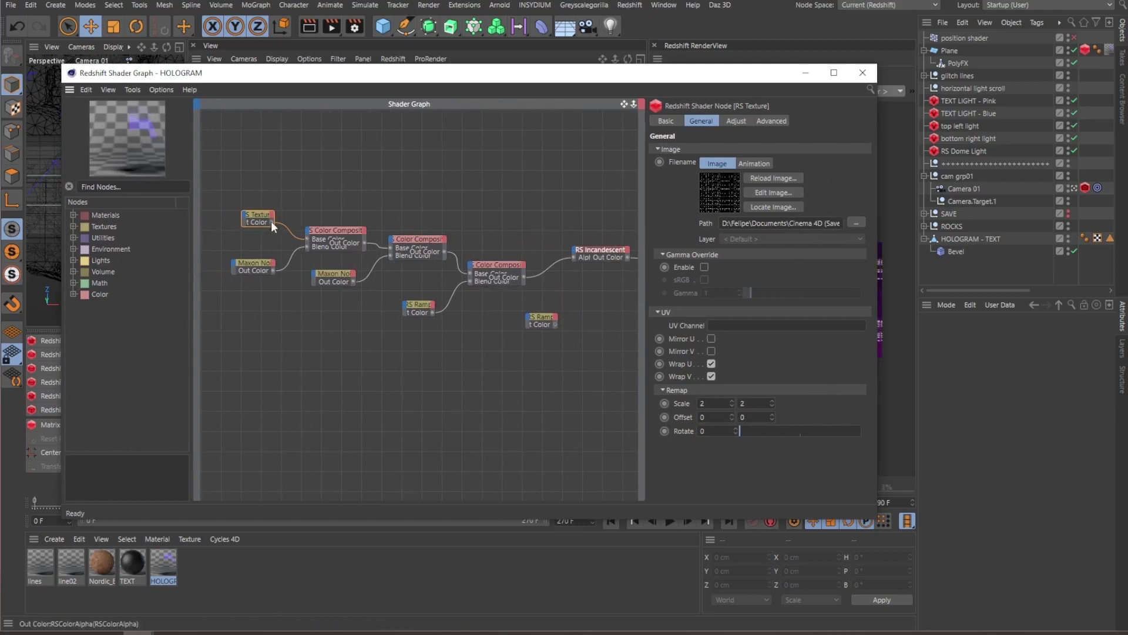
pyautogui.moveTo(272, 222); pyautogui.dragTo(573, 249)
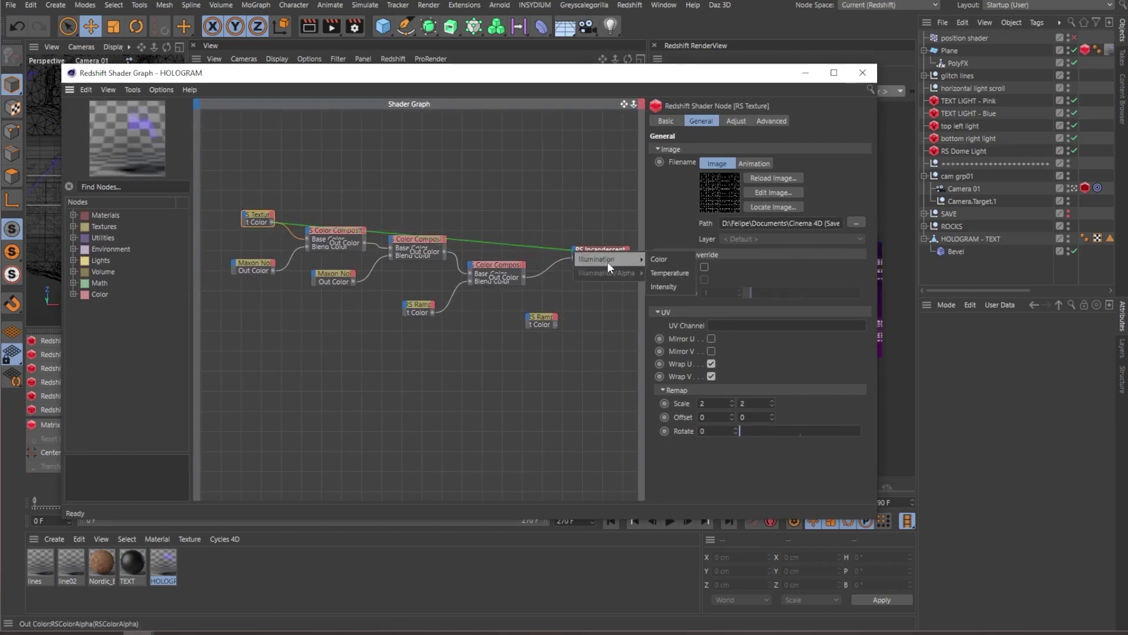
pyautogui.click(677, 261)
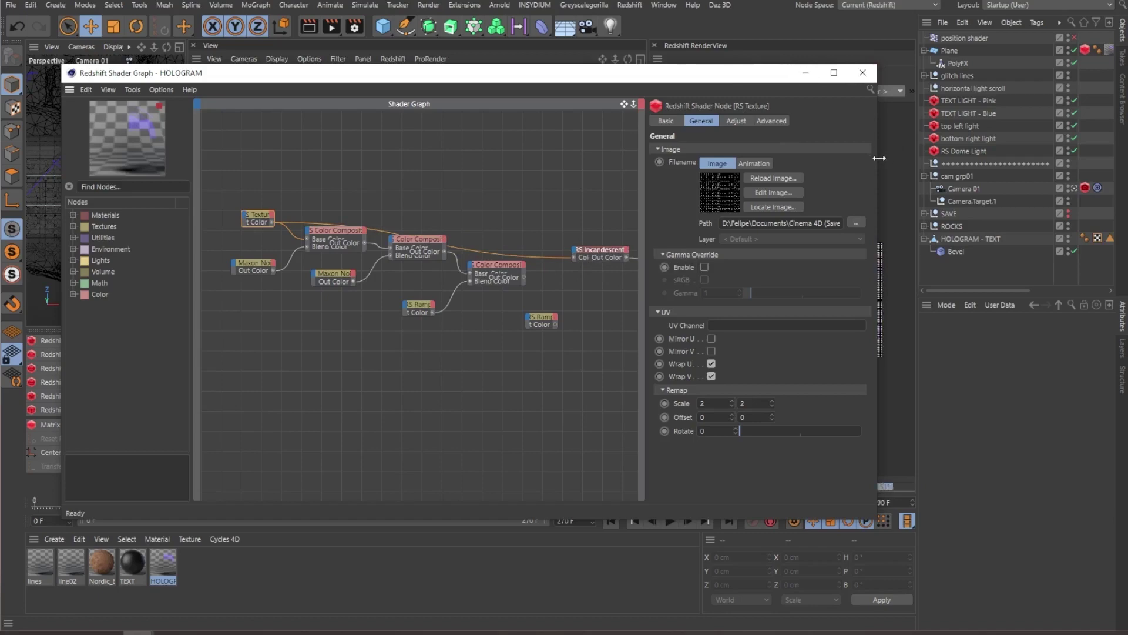
# Step: Drag a new connection from the Maxon Noise Out Color into the graph
pyautogui.moveTo(877, 155); pyautogui.dragTo(468, 170)
pyautogui.scroll(5, 772, 309)
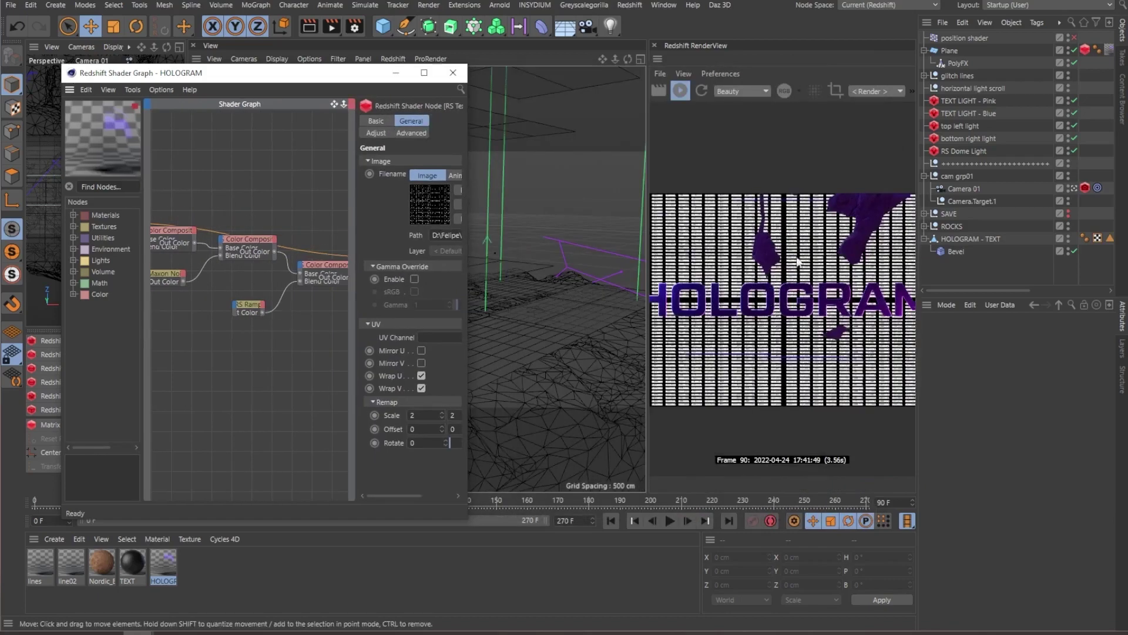
pyautogui.scroll(-5, 741, 351)
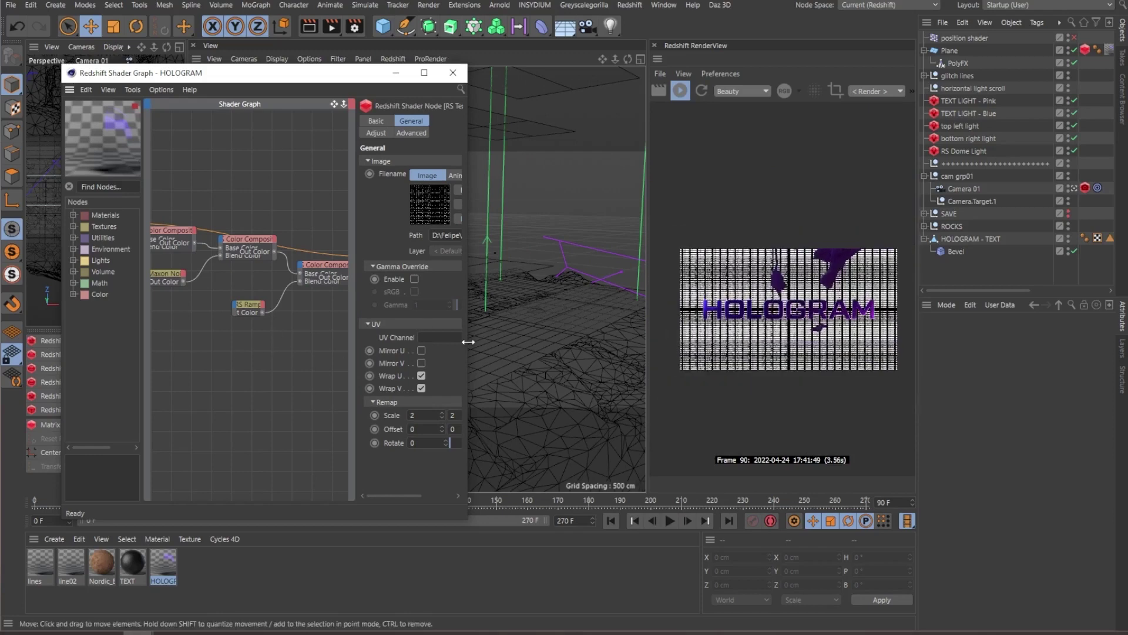
pyautogui.moveTo(468, 342); pyautogui.dragTo(813, 318)
pyautogui.click(238, 265)
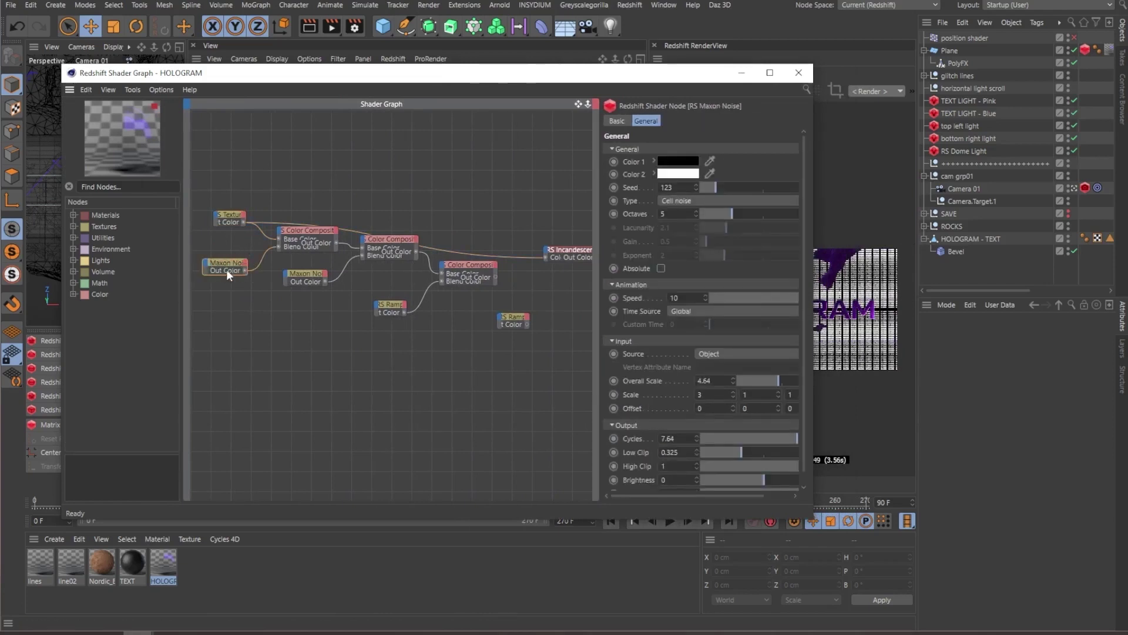
pyautogui.moveTo(243, 270); pyautogui.dragTo(547, 256)
pyautogui.moveTo(815, 318); pyautogui.dragTo(674, 316)
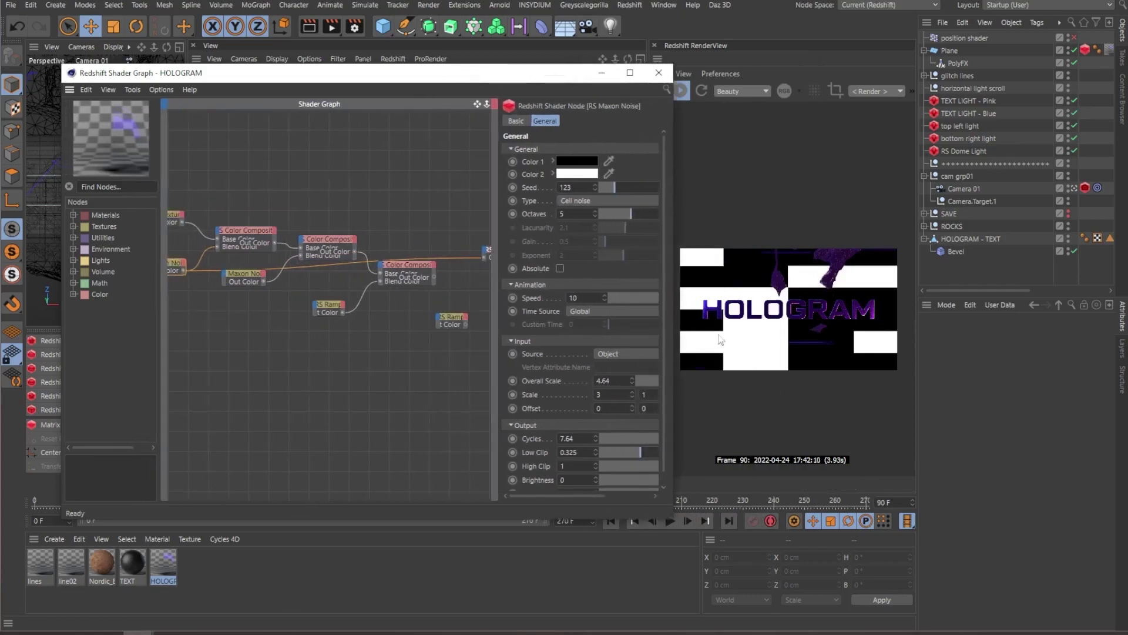
# Step: Close the node graph, render from the viewport camera, and orbit higher over the HOLOGRAM plane
pyautogui.click(659, 72)
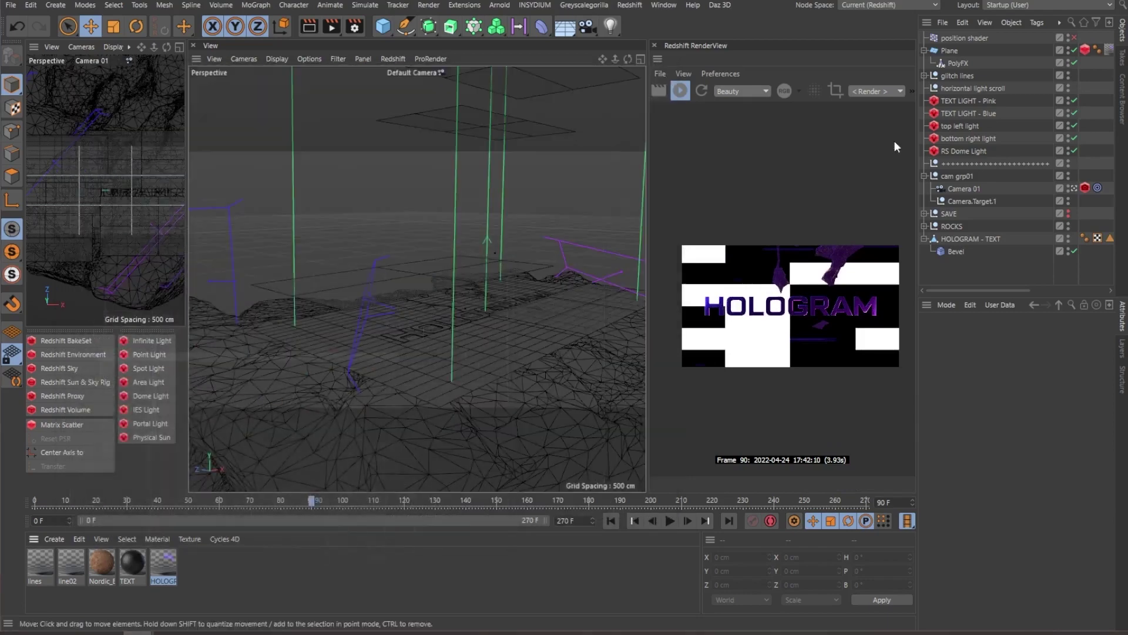
pyautogui.click(879, 91)
pyautogui.click(852, 170)
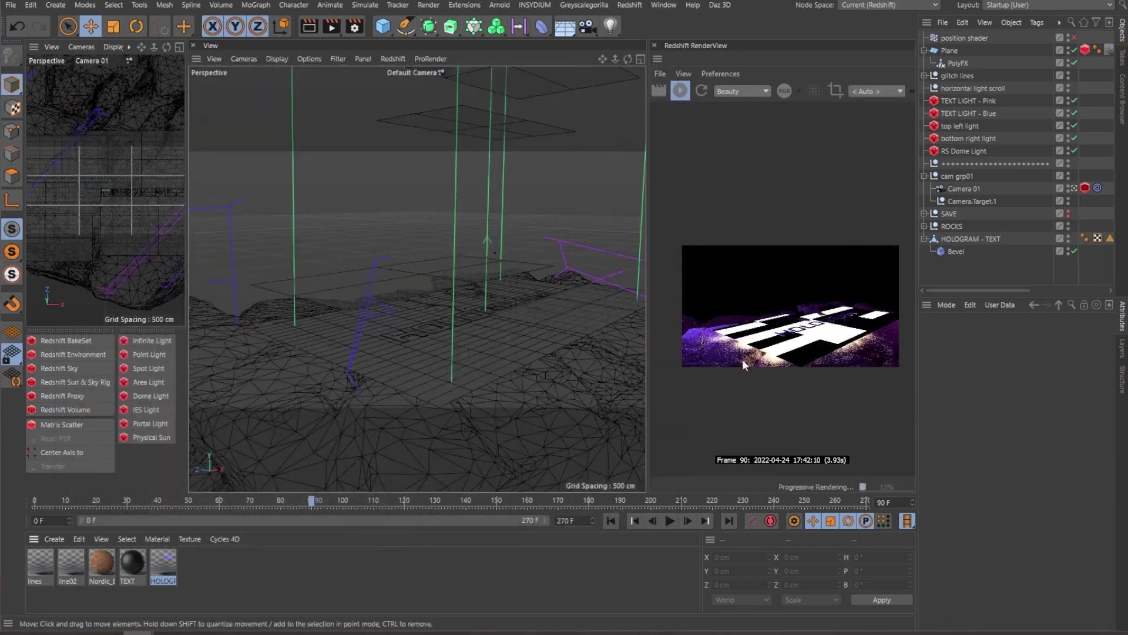
pyautogui.keyDown('alt'); pyautogui.moveTo(595, 190); pyautogui.dragTo(467, 321); pyautogui.keyUp('alt')
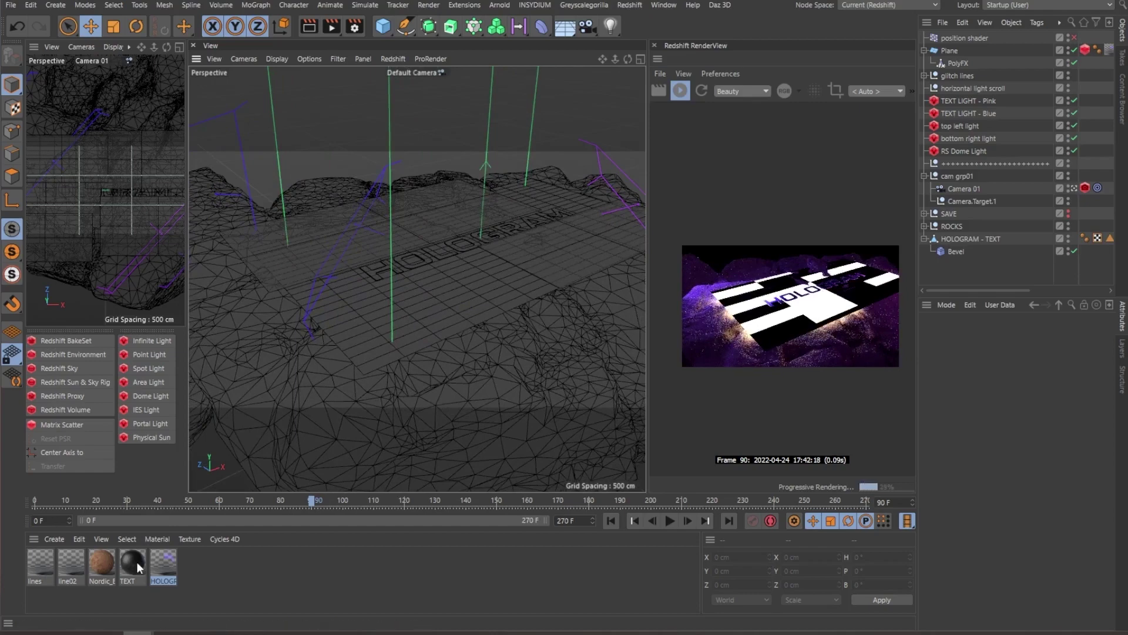
# Step: Reopen the HOLOGRAM material's graph and wire the first Color Composite into Incandescent Color
pyautogui.click(157, 562)
pyautogui.doubleClick(157, 562)
pyautogui.click(267, 245)
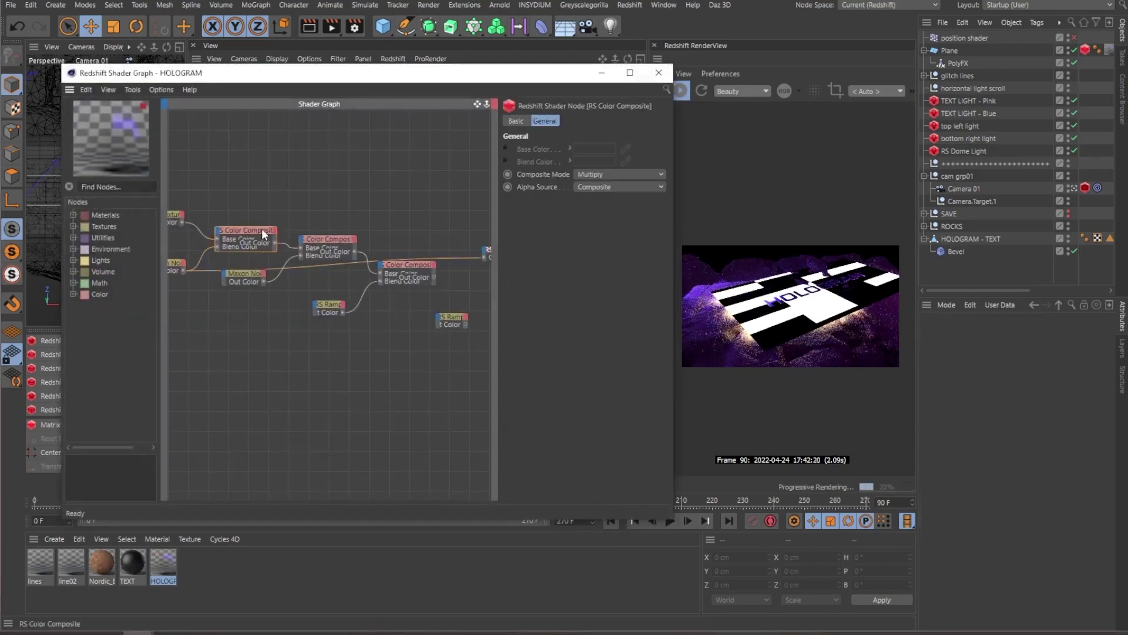
pyautogui.scroll(2, 291, 196)
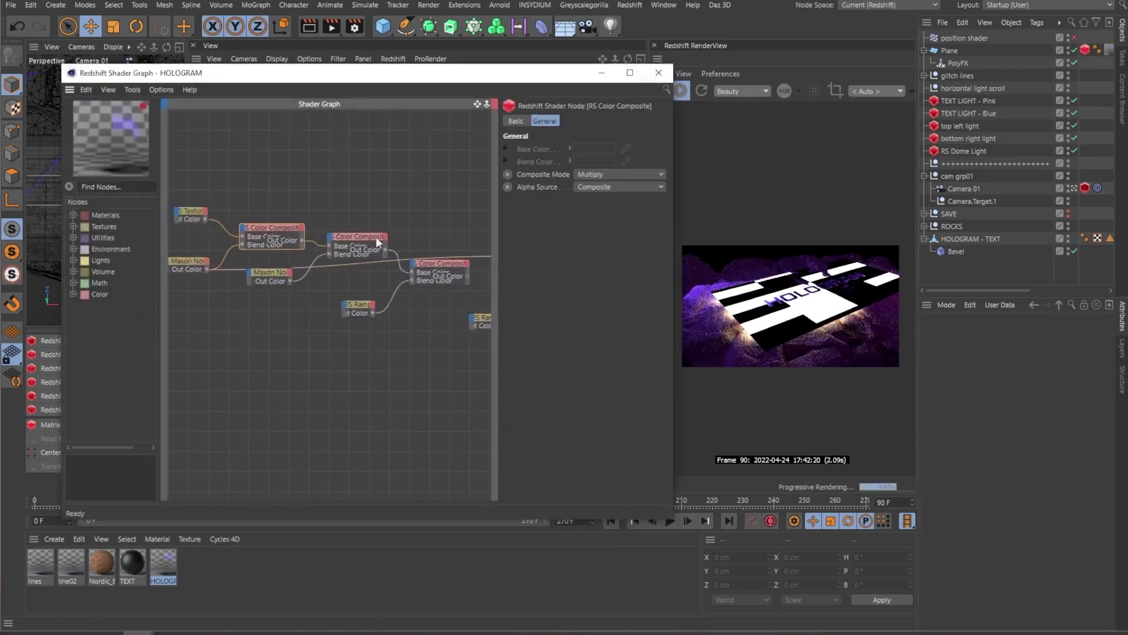
pyautogui.moveTo(303, 231); pyautogui.dragTo(251, 233, button='middle')
pyautogui.moveTo(227, 243); pyautogui.dragTo(444, 258)
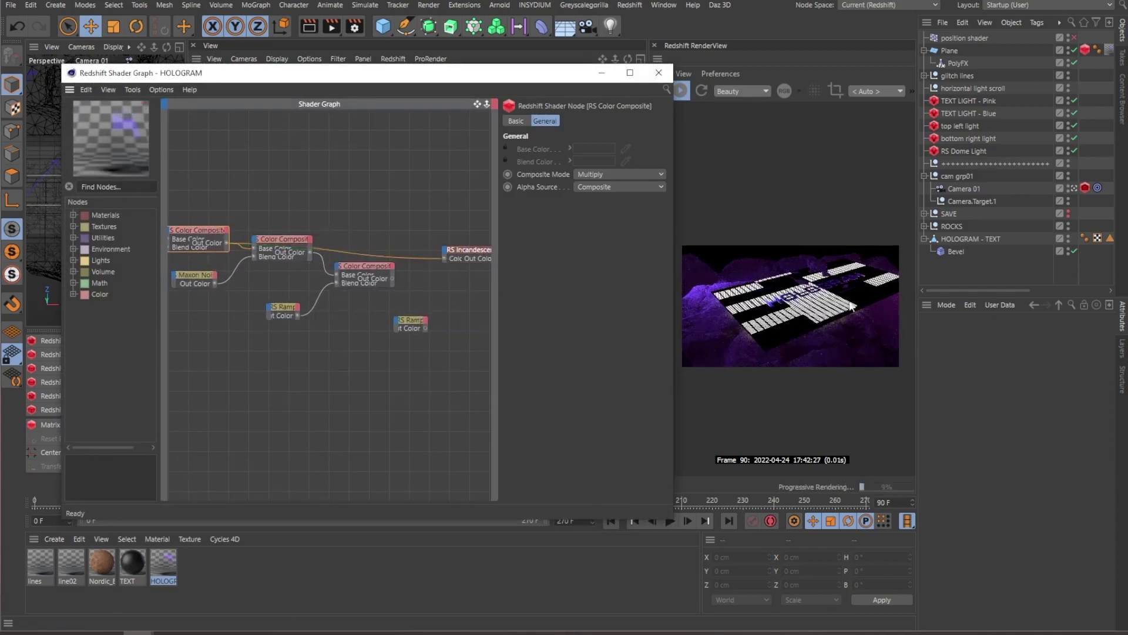
pyautogui.scroll(4, 773, 334)
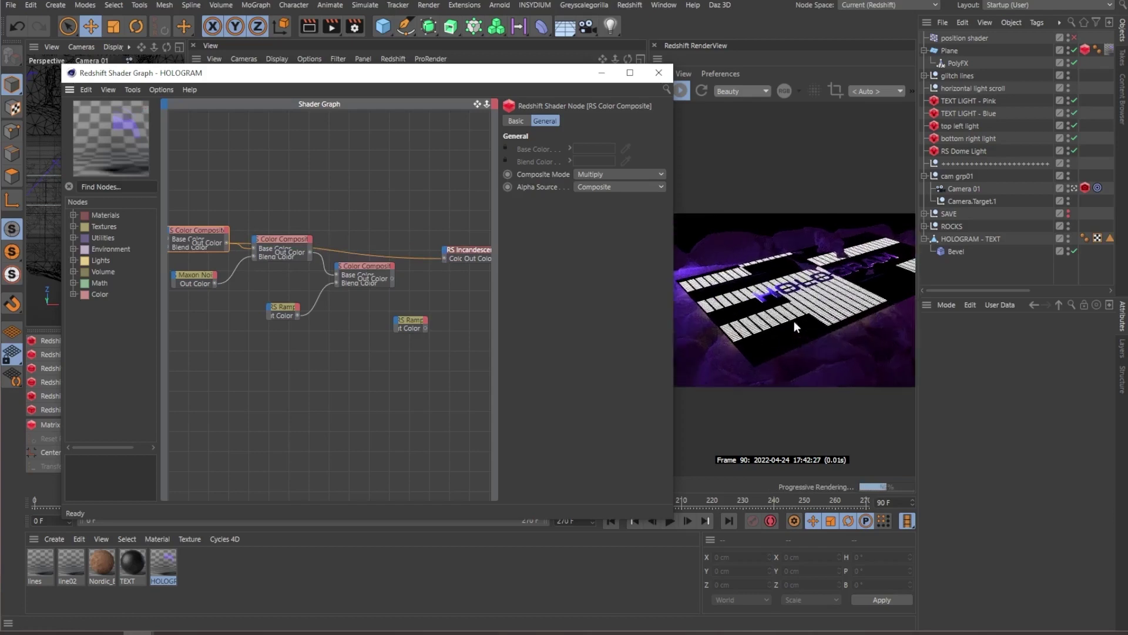
pyautogui.scroll(-3, 847, 299)
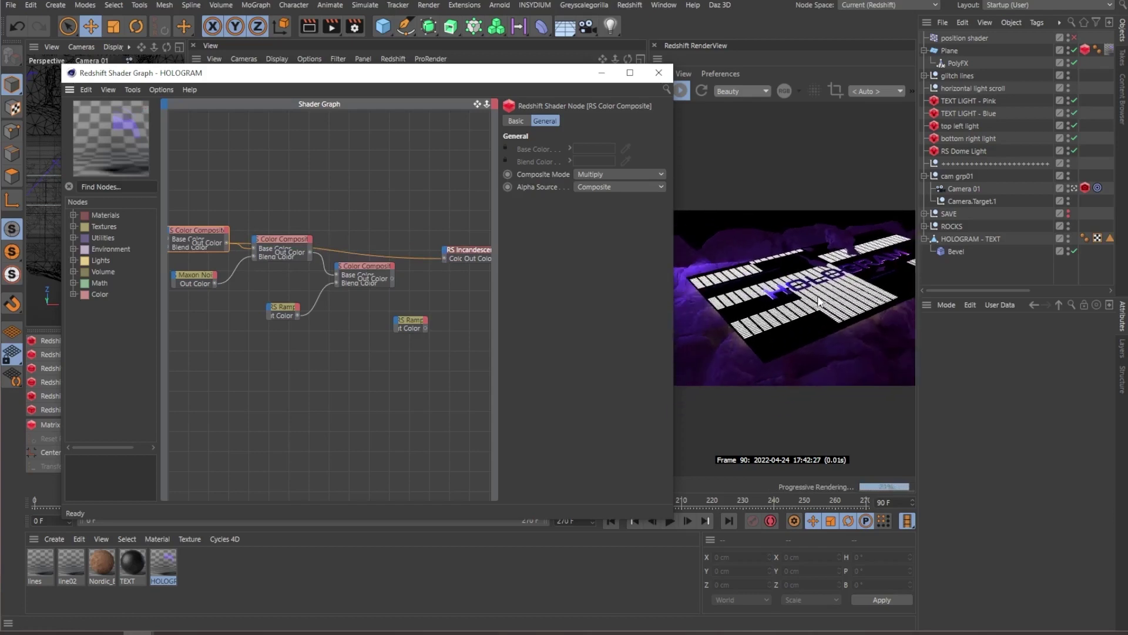
# Step: Wire the Maxon Noise Out Color directly into the RS Incandescent Color input
pyautogui.click(289, 364)
pyautogui.moveTo(139, 284); pyautogui.dragTo(202, 281, button='middle')
pyautogui.click(186, 262)
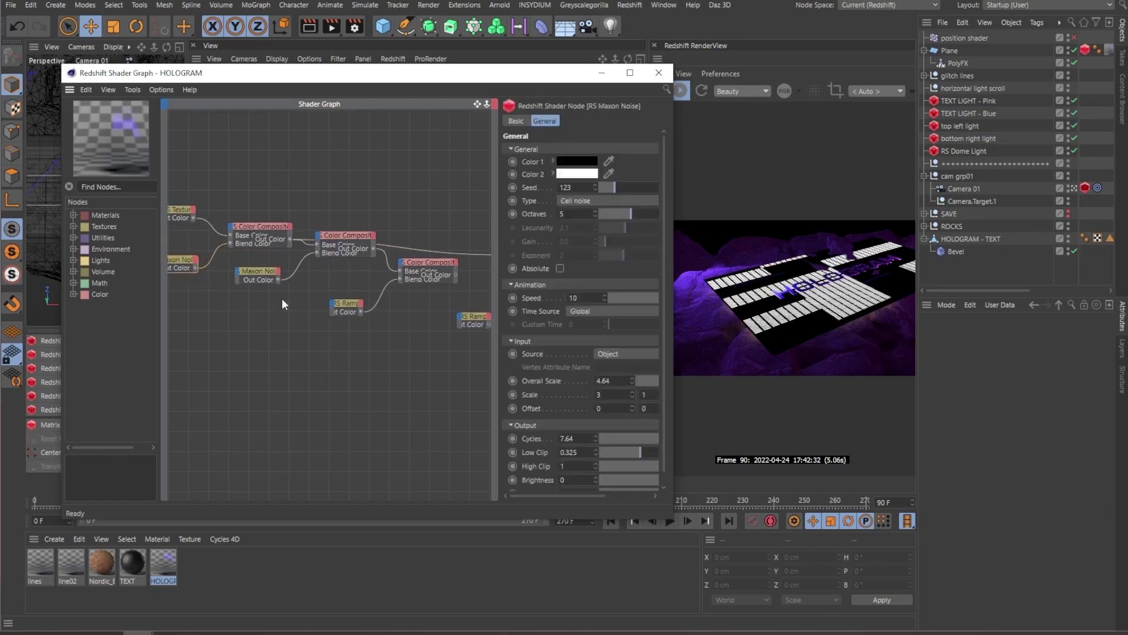
pyautogui.moveTo(281, 297); pyautogui.dragTo(235, 295, button='middle')
pyautogui.moveTo(233, 276); pyautogui.dragTo(462, 253)
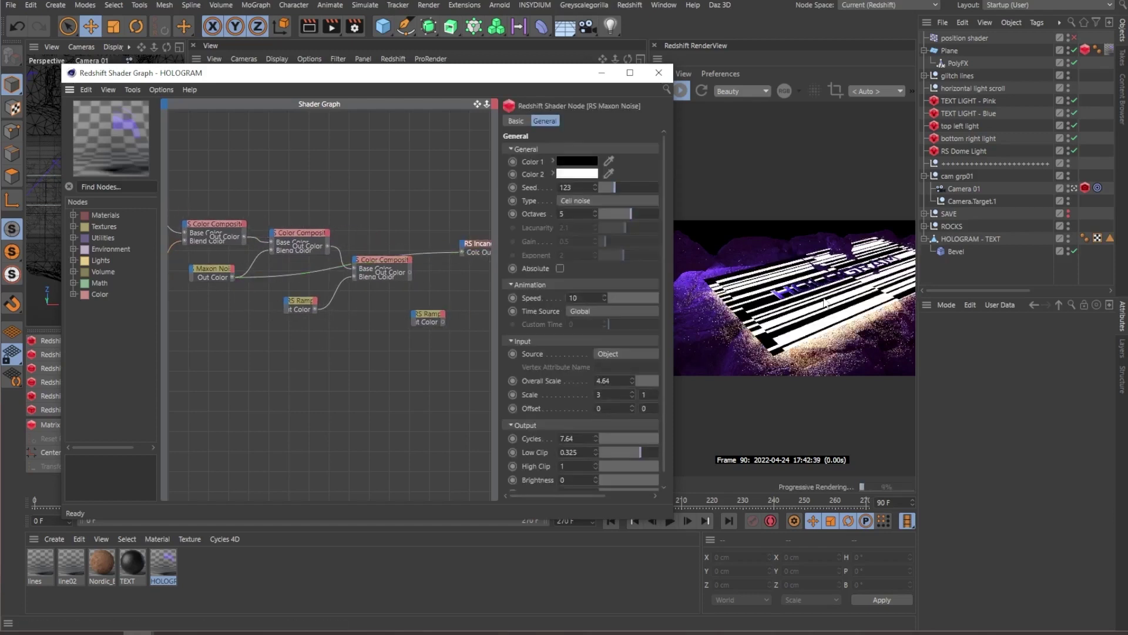
# Step: Preview the RS Ramp as the Incandescent colour
pyautogui.click(360, 266)
pyautogui.click(300, 306)
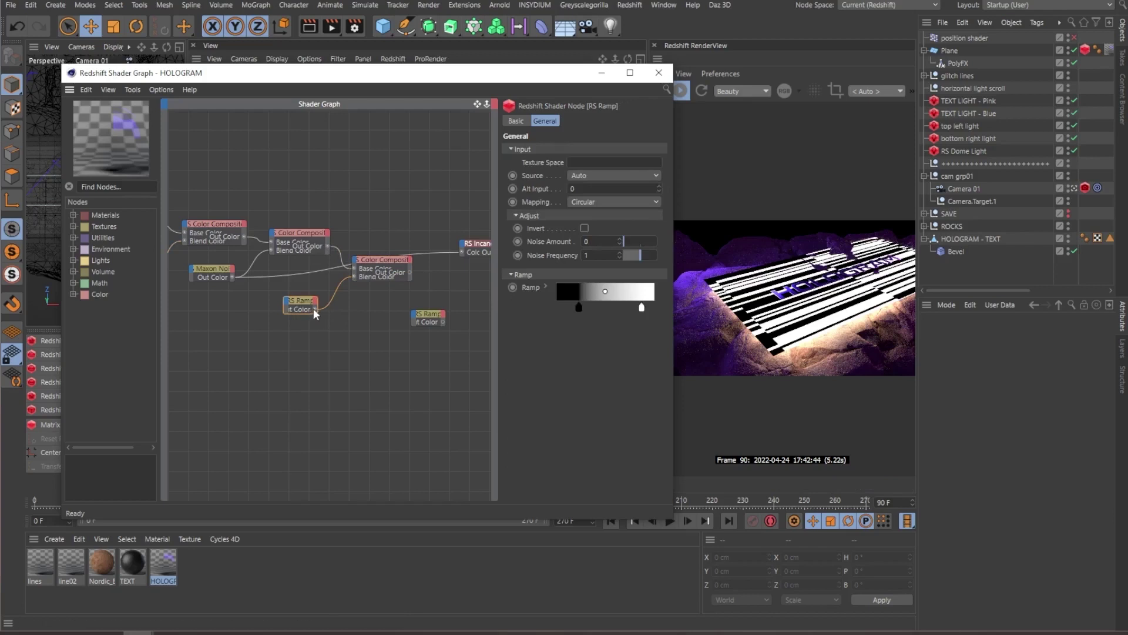
pyautogui.moveTo(315, 308); pyautogui.dragTo(461, 252)
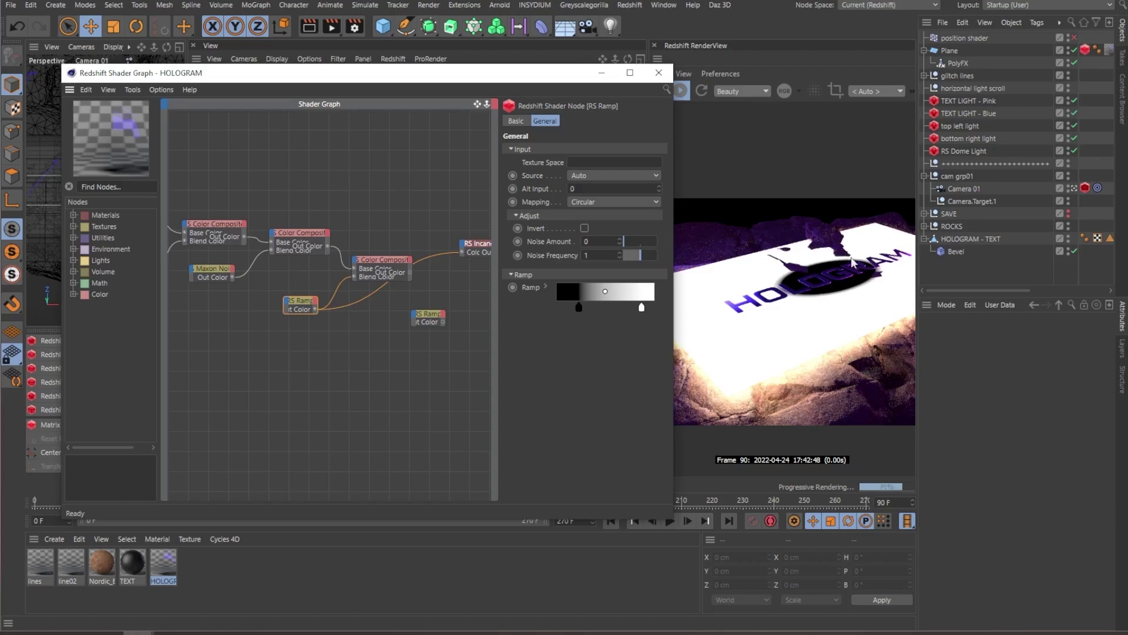
# Step: Reconnect the final Color Composite to Incandescent Color and move the graph window down off the viewport
pyautogui.moveTo(410, 272); pyautogui.dragTo(336, 276, button='middle')
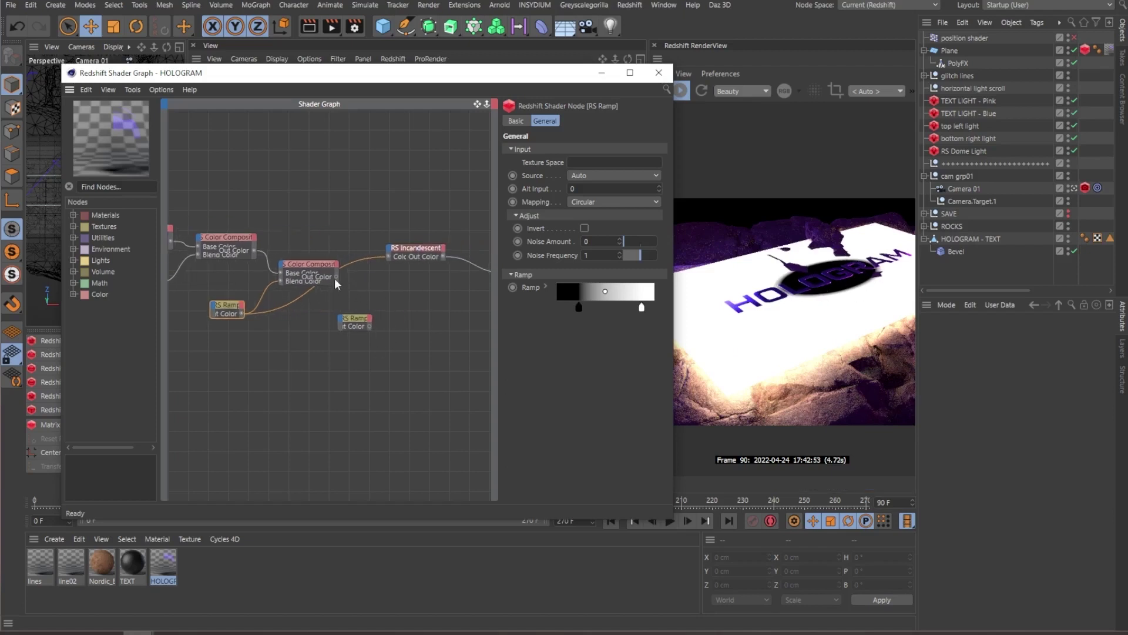
pyautogui.moveTo(387, 259); pyautogui.dragTo(388, 257)
pyautogui.scroll(2, 805, 269)
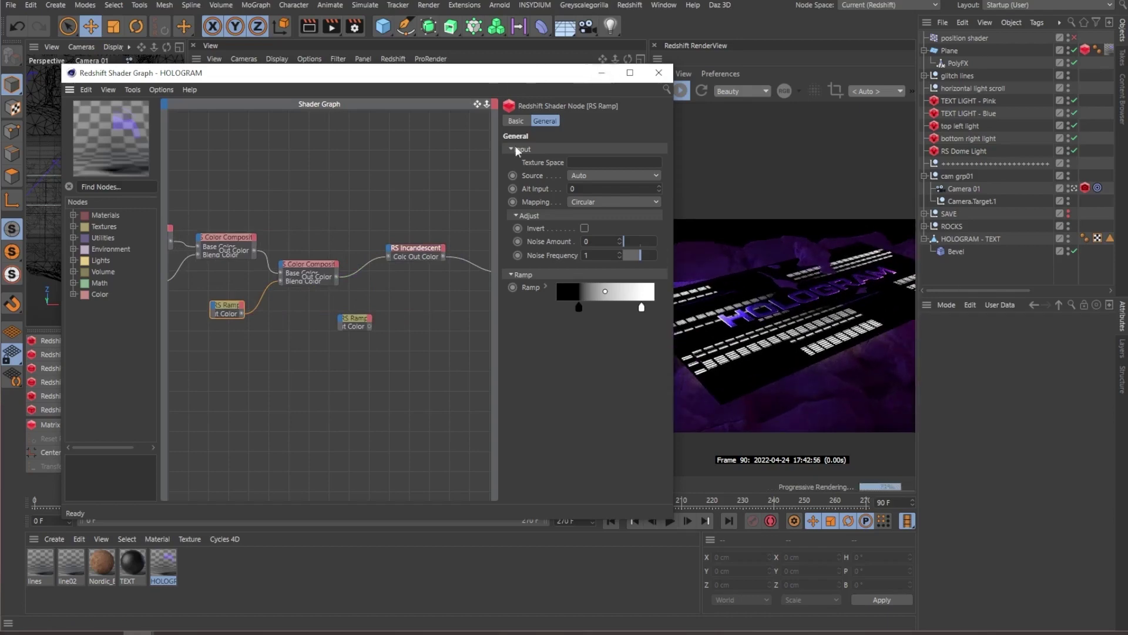
pyautogui.moveTo(447, 73); pyautogui.dragTo(488, 428)
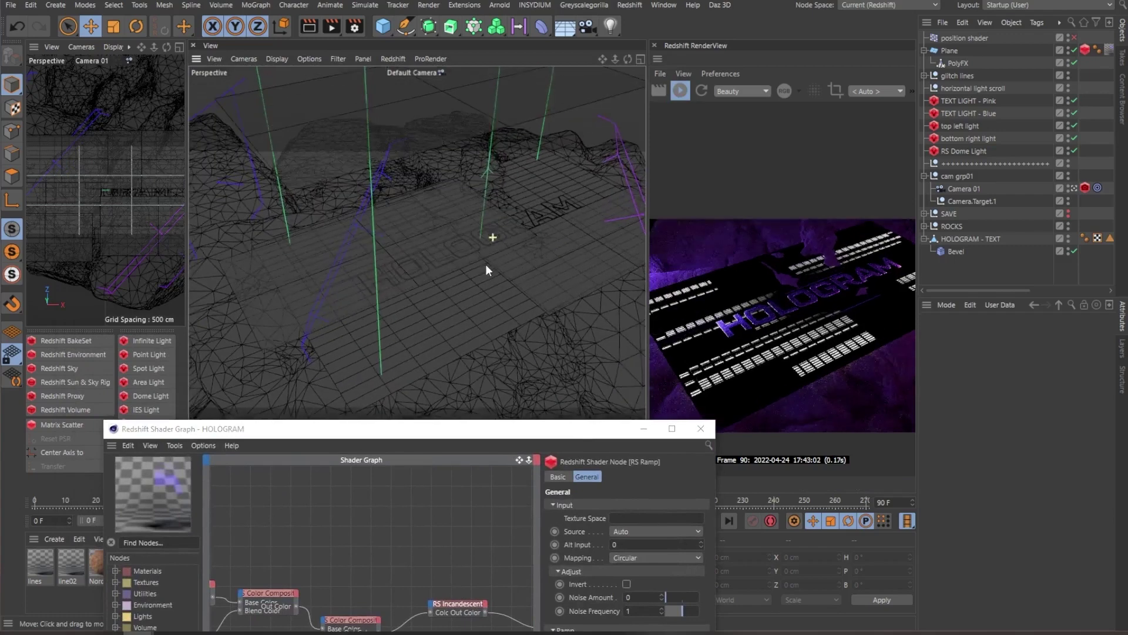
# Step: Orbit the viewport, bring the Shader Graph back up, and scrub the timeline to frame 146
pyautogui.keyDown('alt'); pyautogui.moveTo(487, 270); pyautogui.dragTo(470, 221); pyautogui.keyUp('alt')
pyautogui.moveTo(821, 305); pyautogui.dragTo(823, 279)
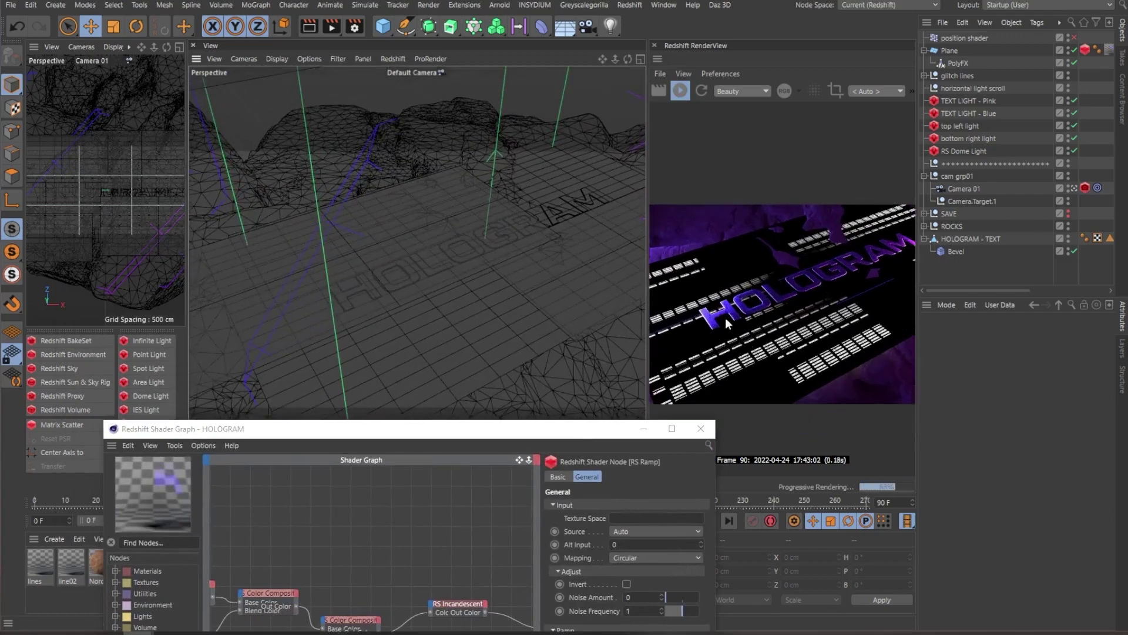
pyautogui.moveTo(595, 429); pyautogui.dragTo(700, 67)
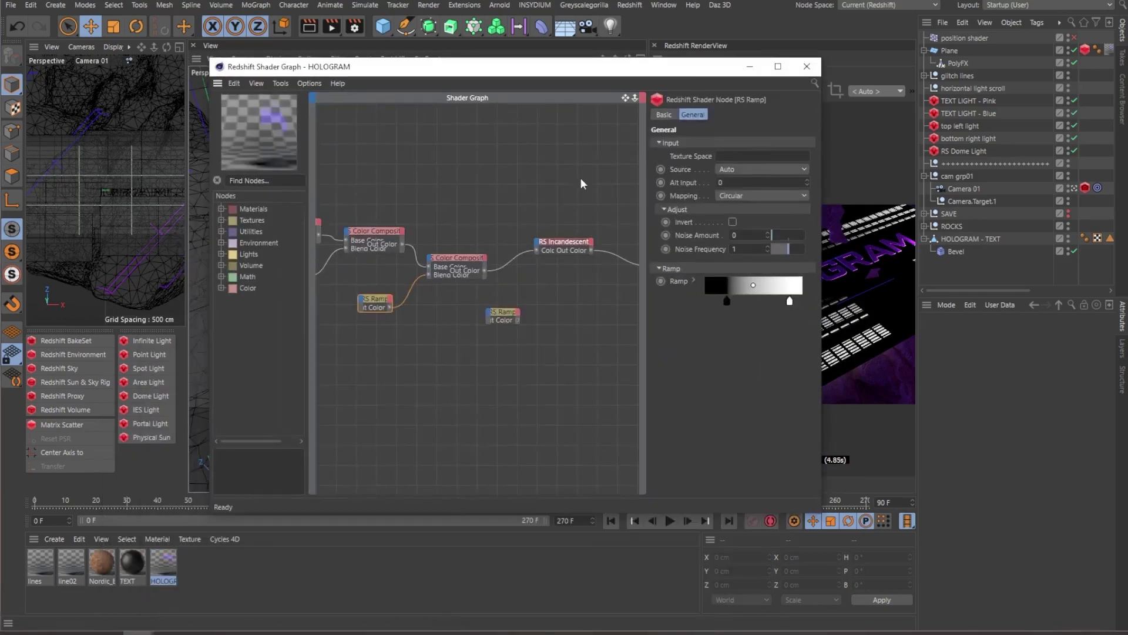
pyautogui.click(399, 358)
pyautogui.moveTo(400, 357); pyautogui.dragTo(540, 363, button='middle')
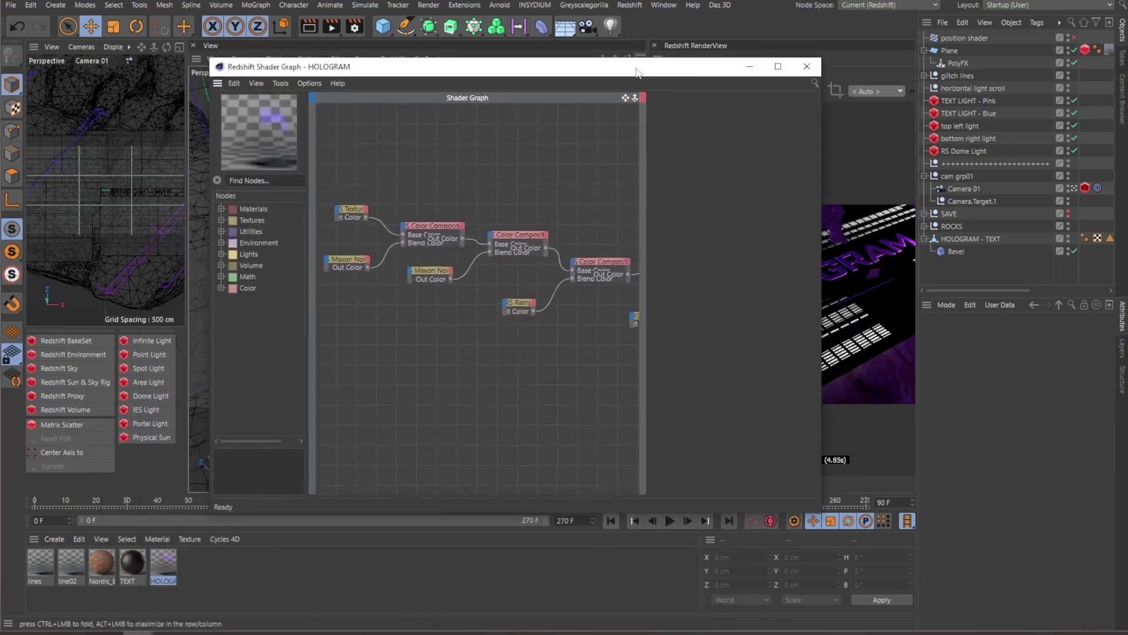
pyautogui.moveTo(635, 68); pyautogui.dragTo(508, 27)
pyautogui.moveTo(305, 501); pyautogui.dragTo(483, 502)
# Step: Zoom the graph and drag the final Color Composite output onto RS Incandescent
pyautogui.scroll(2, 392, 346)
pyautogui.scroll(4, 427, 288)
pyautogui.moveTo(428, 288); pyautogui.dragTo(355, 292, button='middle')
pyautogui.moveTo(343, 271); pyautogui.dragTo(421, 240)
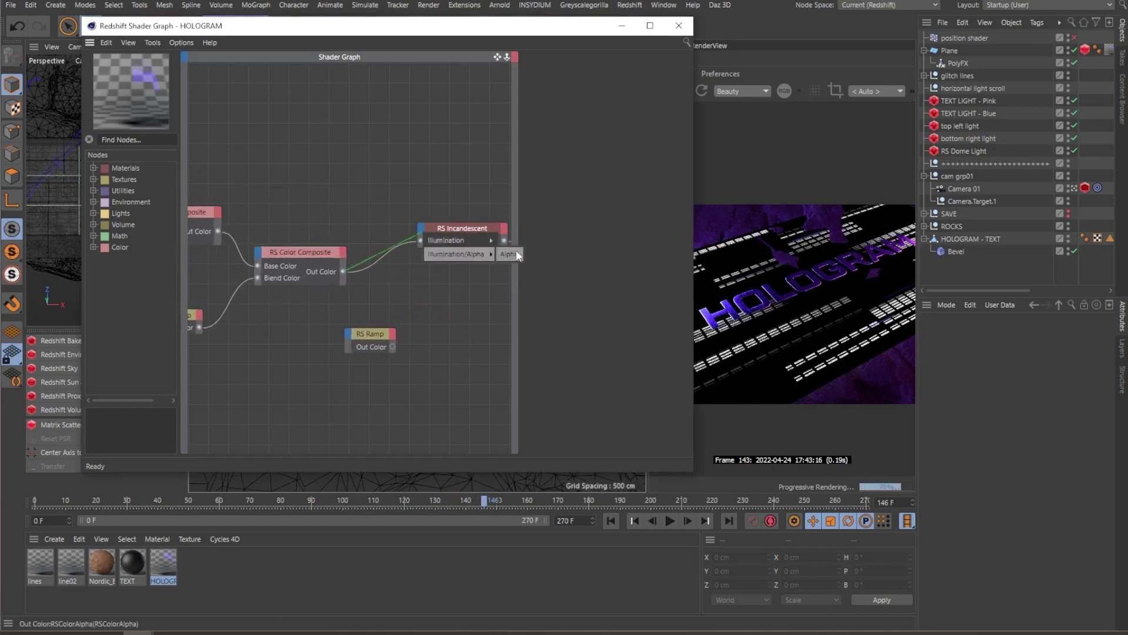
# Step: Delete the old alpha wire and connect the final Color Composite to Incandescent Alpha
pyautogui.click(393, 260)
pyautogui.press('Delete')
pyautogui.moveTo(393, 348); pyautogui.dragTo(420, 240)
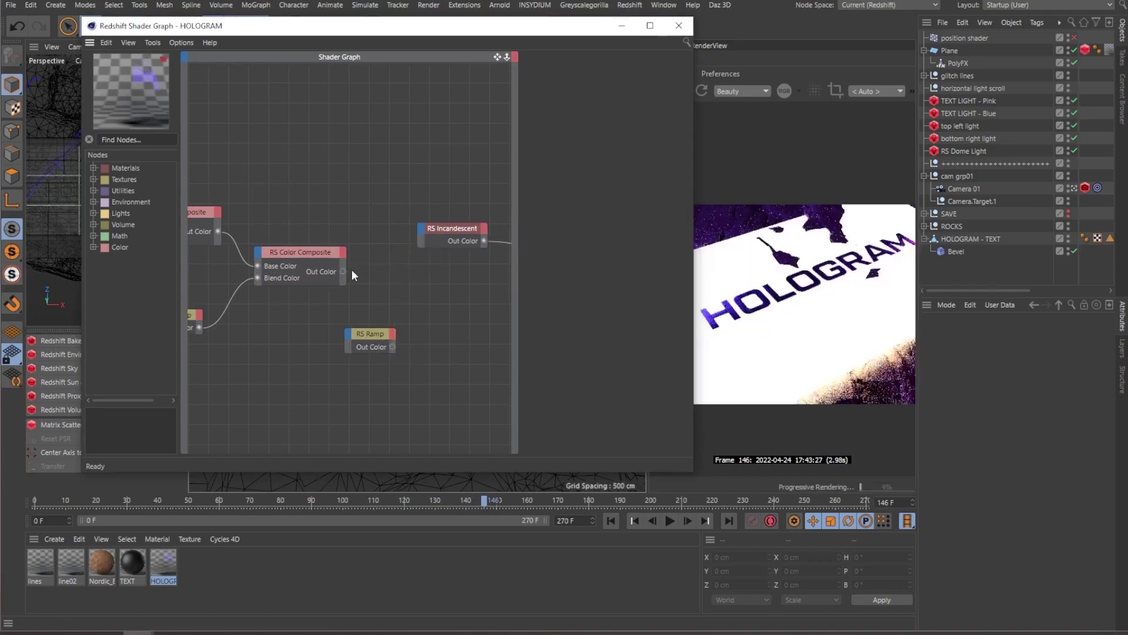
pyautogui.moveTo(414, 233); pyautogui.dragTo(420, 231)
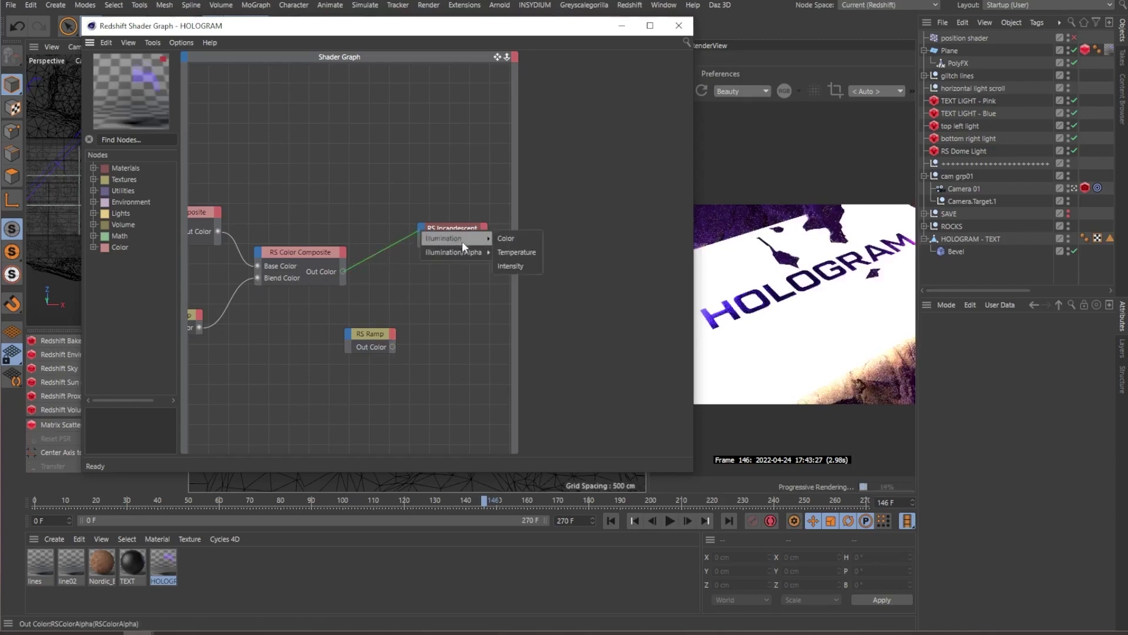
pyautogui.click(517, 259)
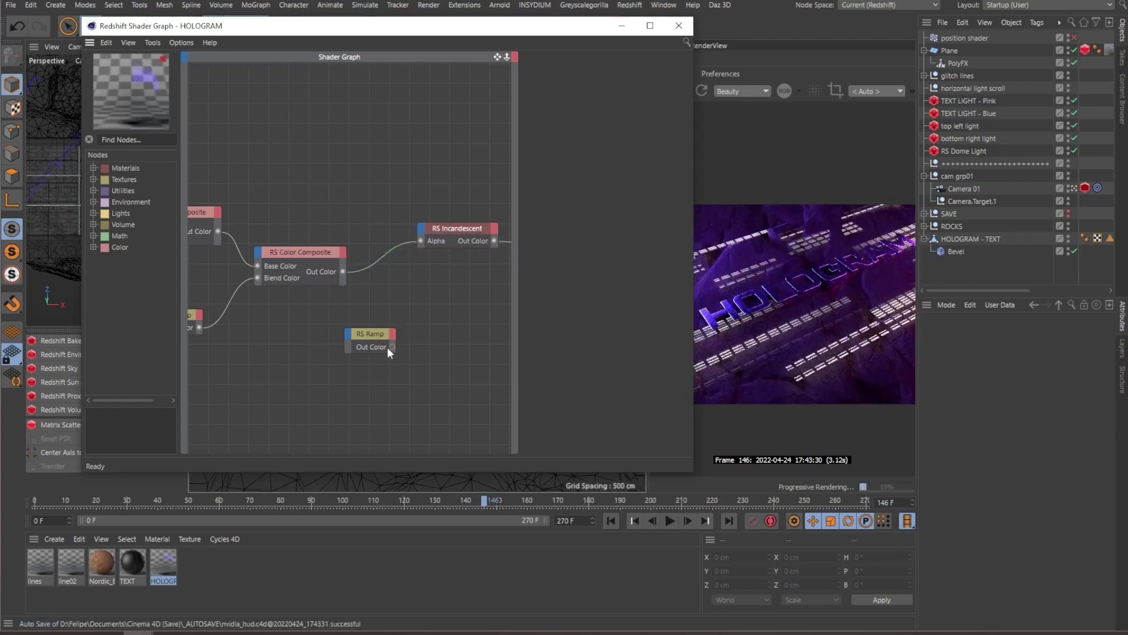
# Step: Connect the blue-purple RS Ramp to Illumination Color, check its gradient, and close the graph
pyautogui.moveTo(391, 346); pyautogui.dragTo(420, 229)
pyautogui.moveTo(458, 236)
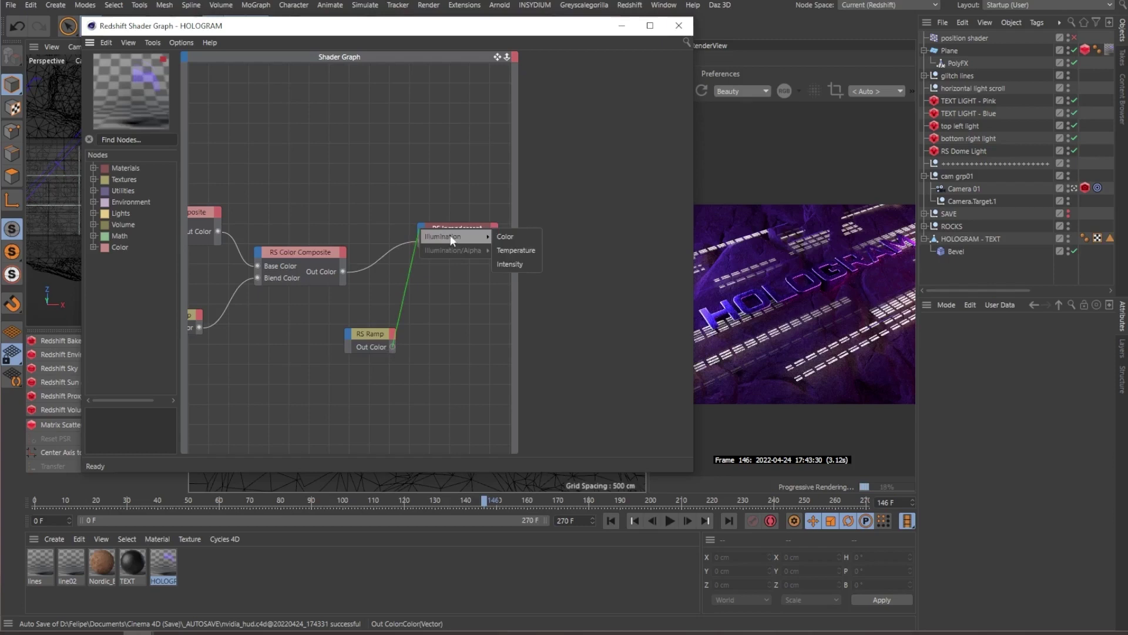
pyautogui.click(502, 236)
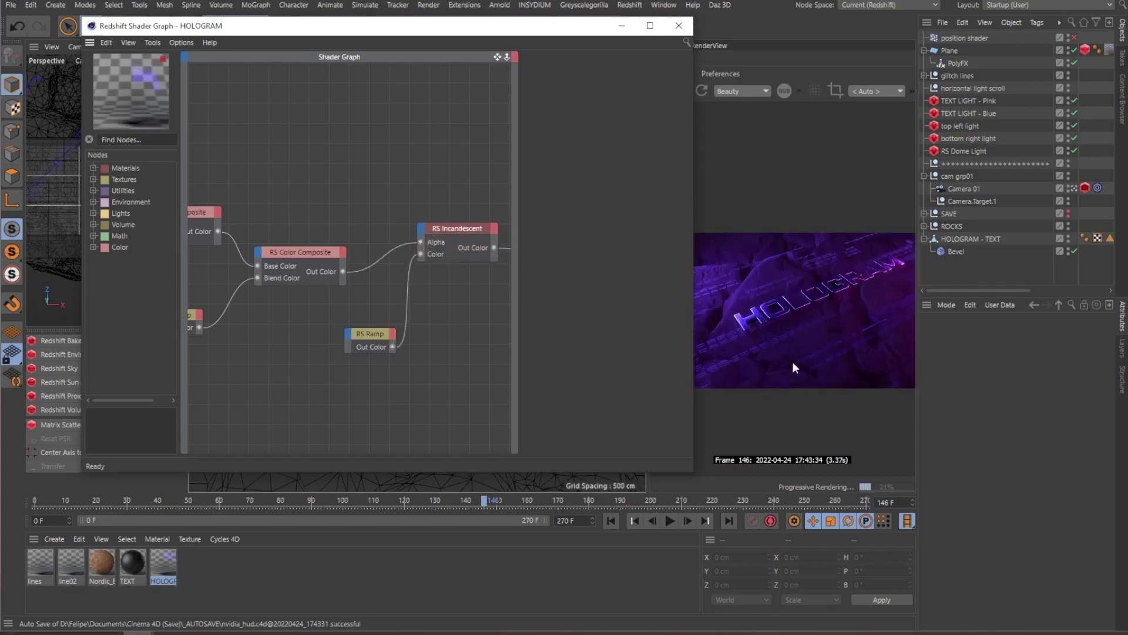
pyautogui.click(371, 339)
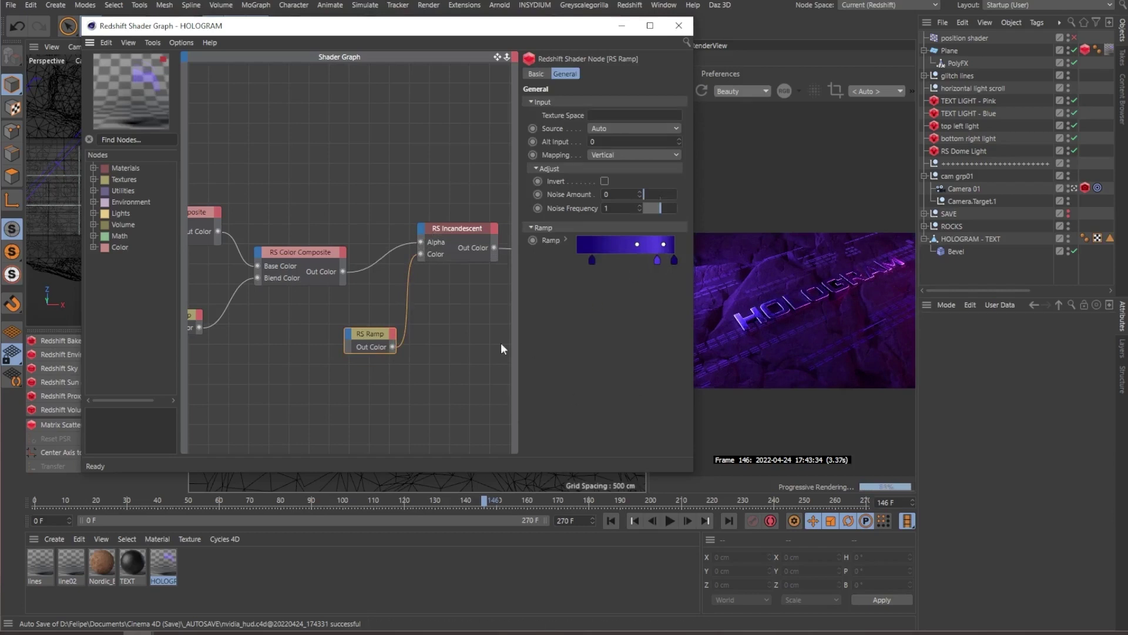
pyautogui.click(404, 332)
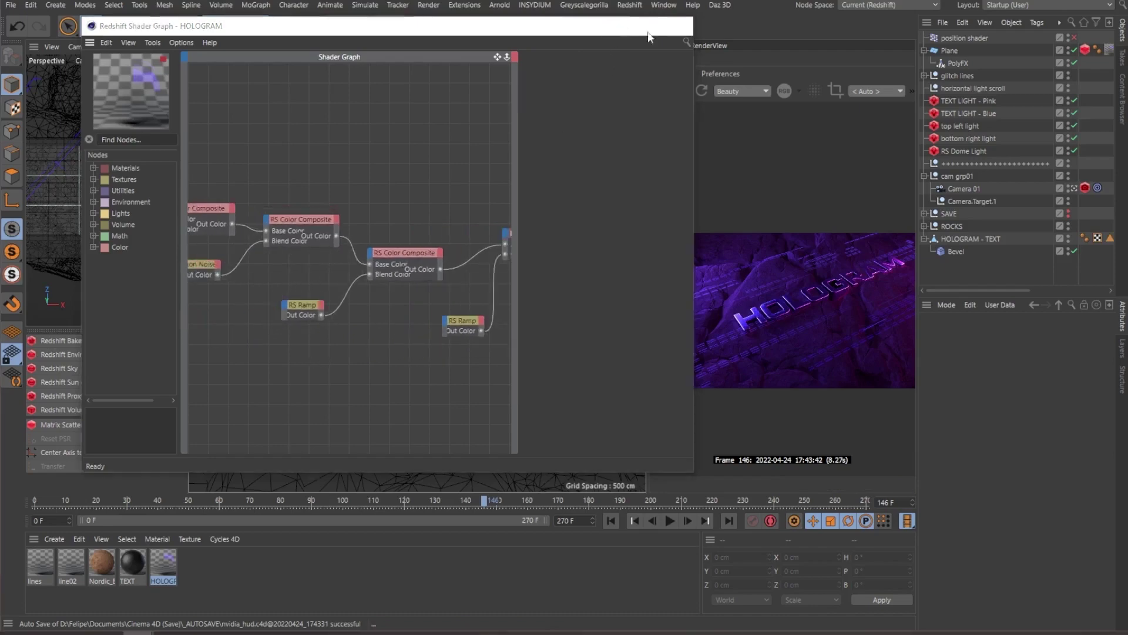
pyautogui.click(649, 34)
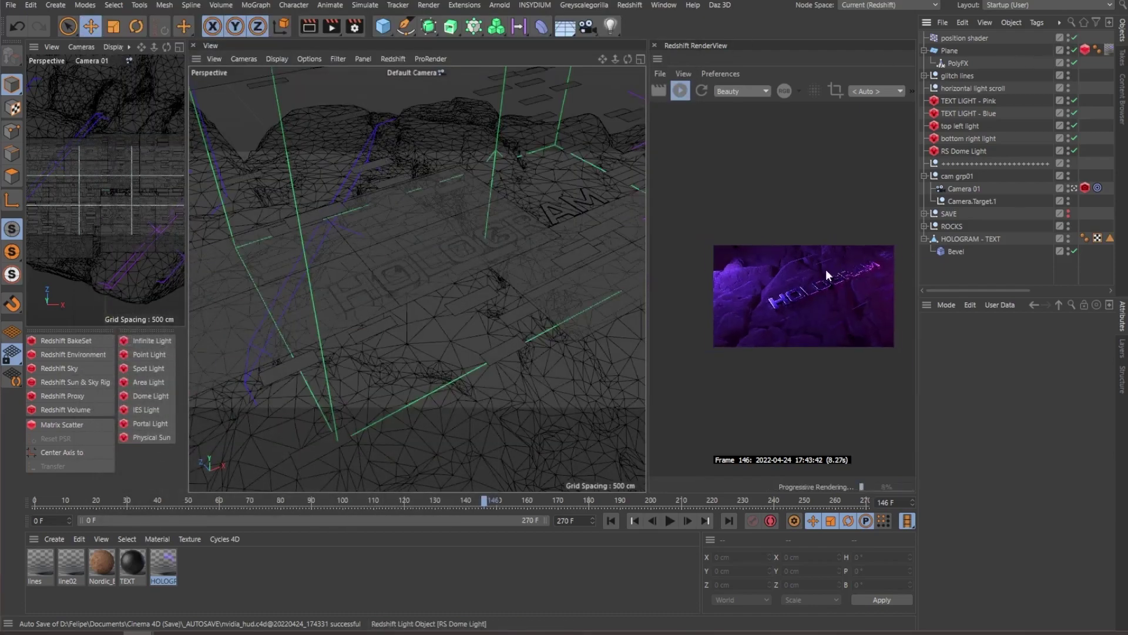
# Step: Orbit to show the rocks, check the PolyFX effectors, and set the RenderView camera to Camera 01
pyautogui.click(537, 294)
pyautogui.keyDown('alt'); pyautogui.moveTo(537, 290); pyautogui.dragTo(517, 306); pyautogui.keyUp('alt')
pyautogui.click(958, 62)
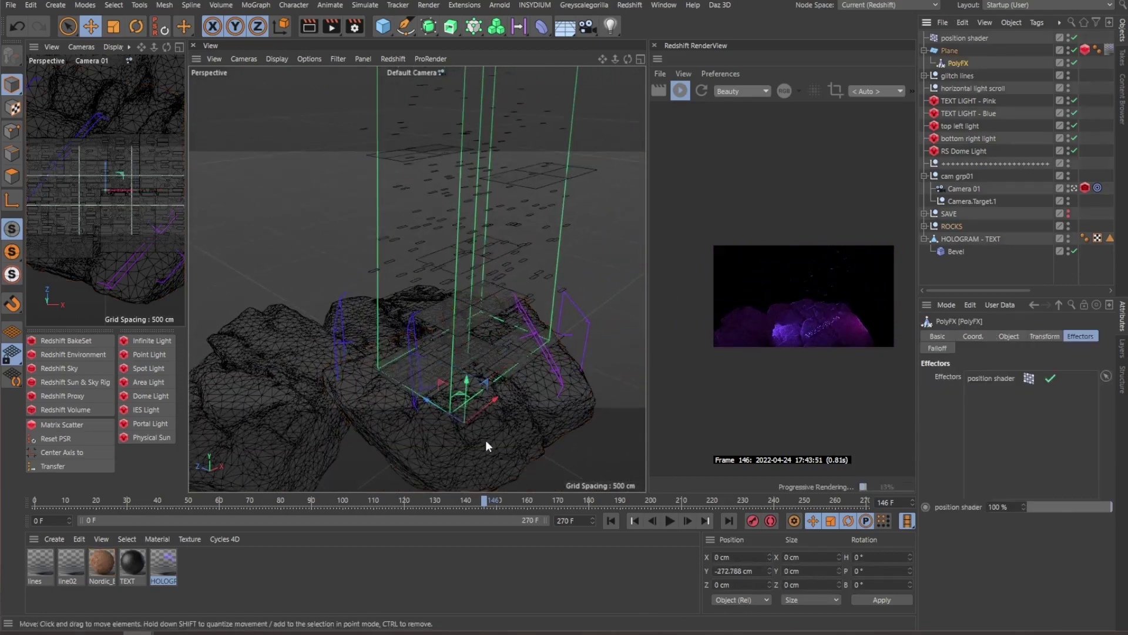
pyautogui.click(622, 266)
pyautogui.keyDown('alt'); pyautogui.moveTo(622, 267); pyautogui.dragTo(503, 314); pyautogui.keyUp('alt')
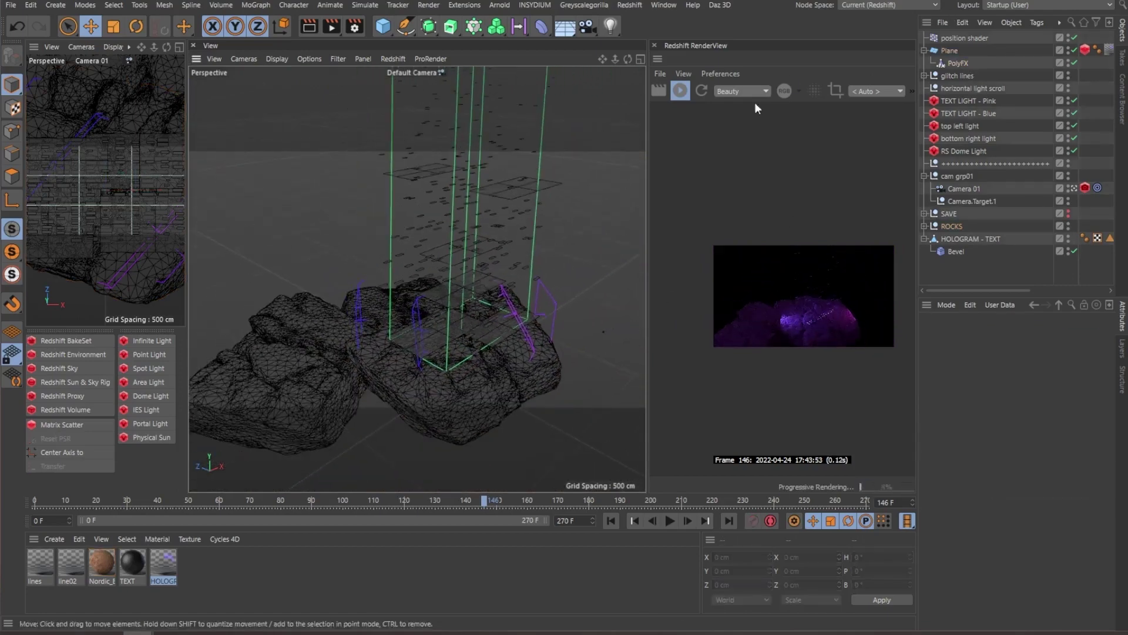
pyautogui.click(858, 92)
pyautogui.click(874, 115)
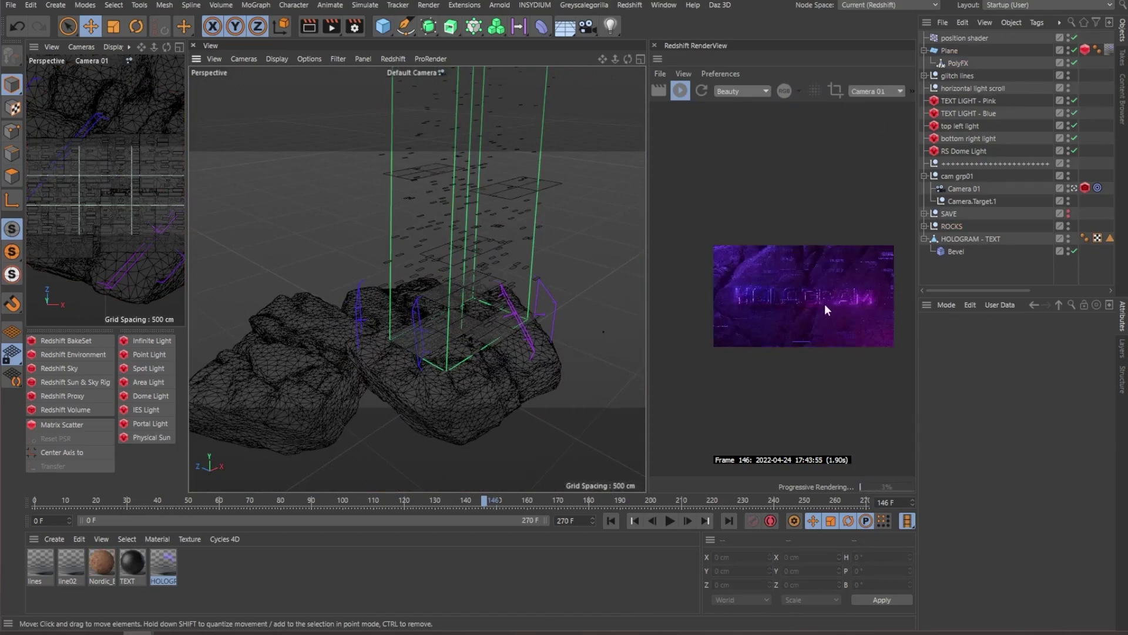